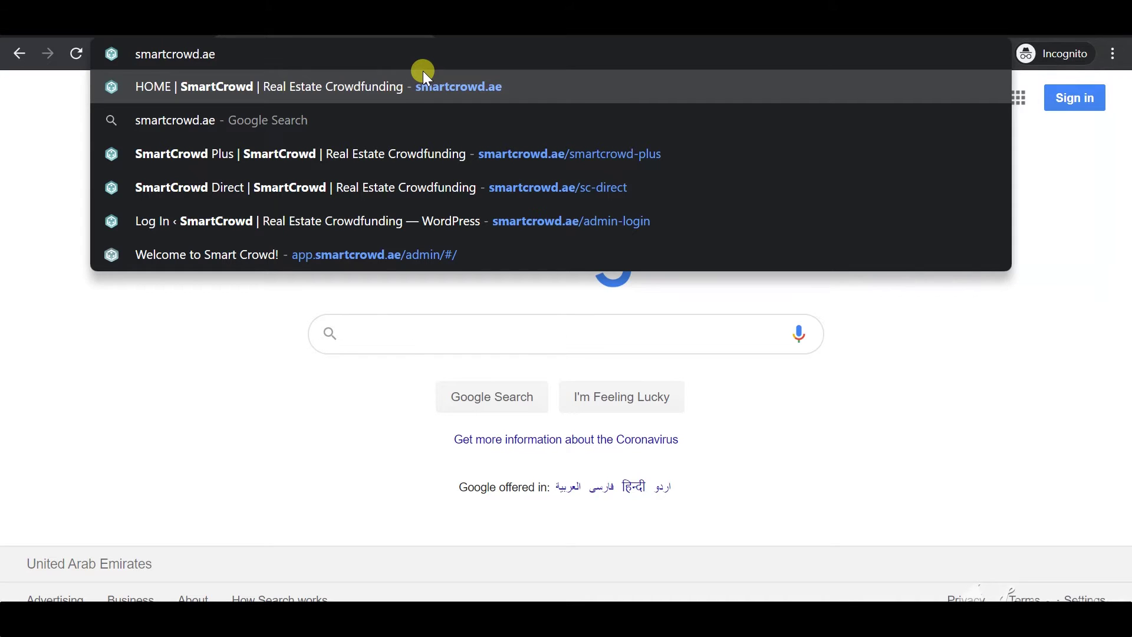
Load smartcrowd.ae, dismiss the Before You Go popup and go to SIGNUP
key("Return")
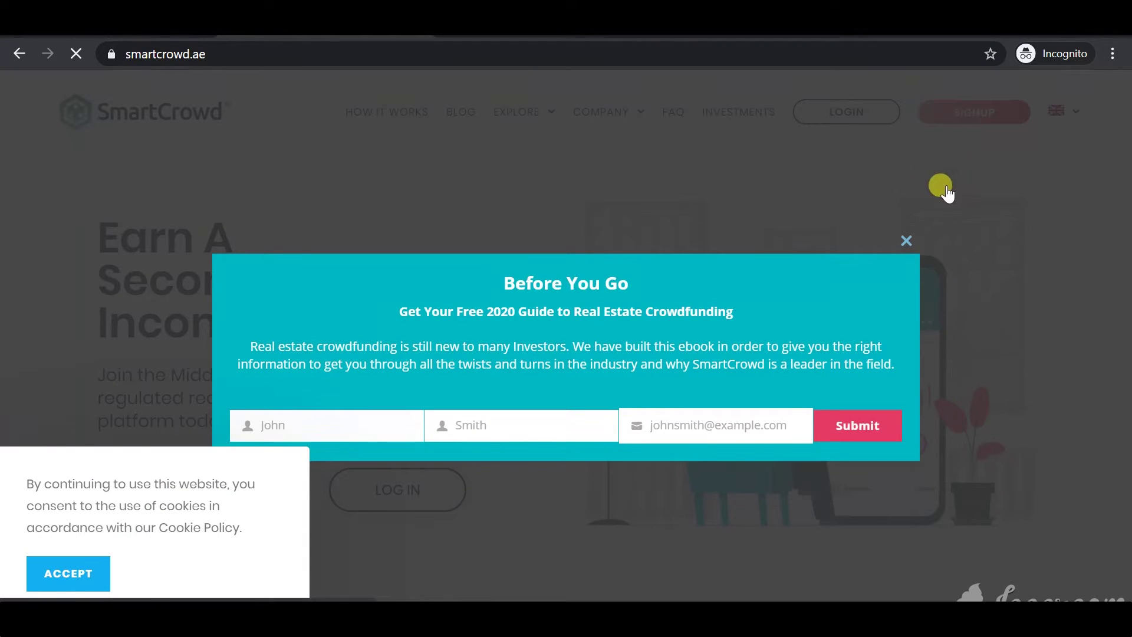
left_click(907, 240)
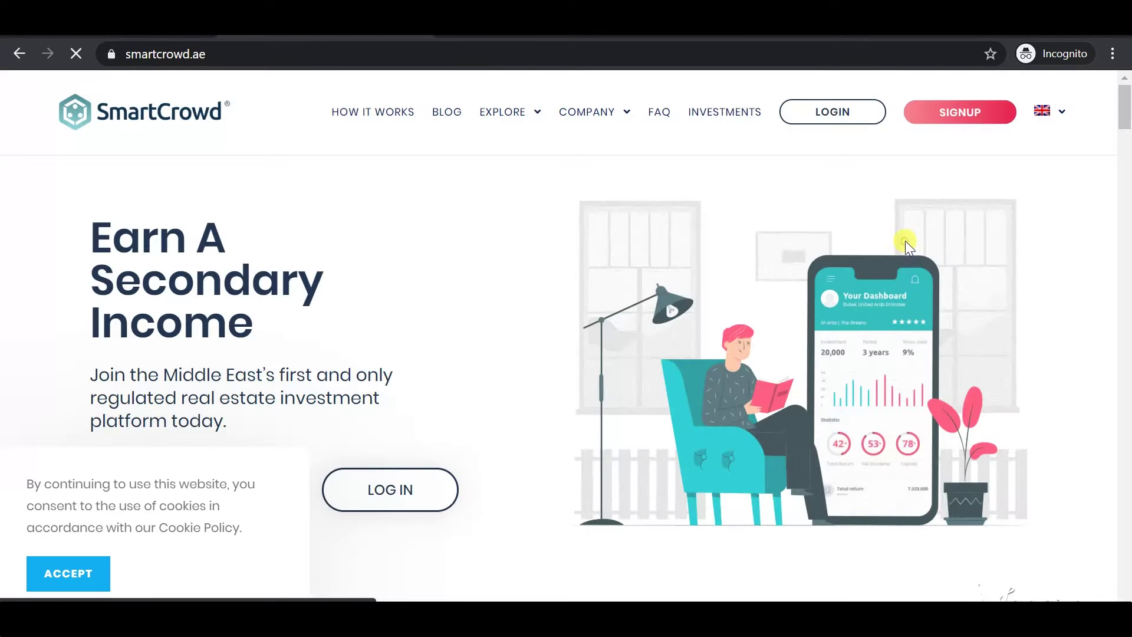
mouse_move(589, 115)
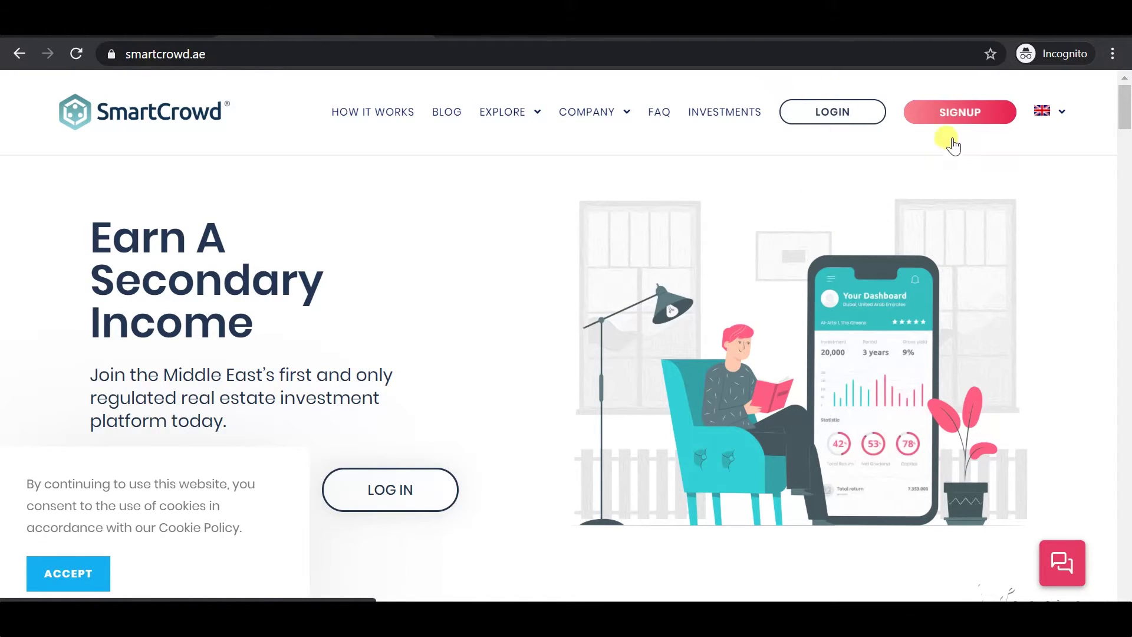
left_click(959, 115)
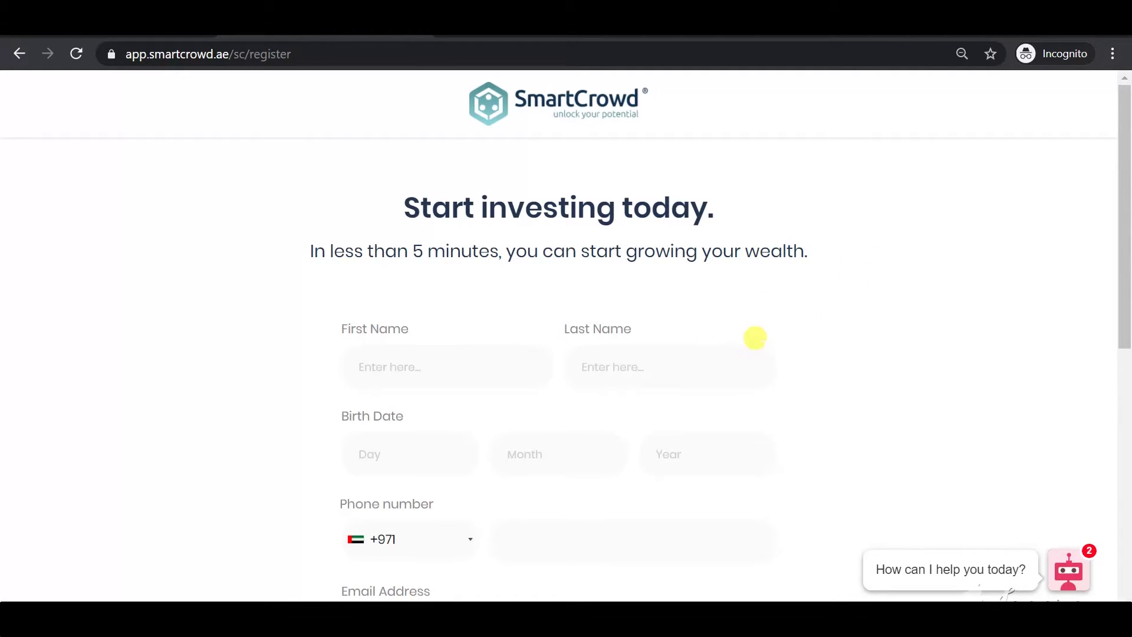
Enter the registrant's first name and last name on the sign-up form
scroll(770, 350, "down", 2)
scroll(768, 346, "down", 3)
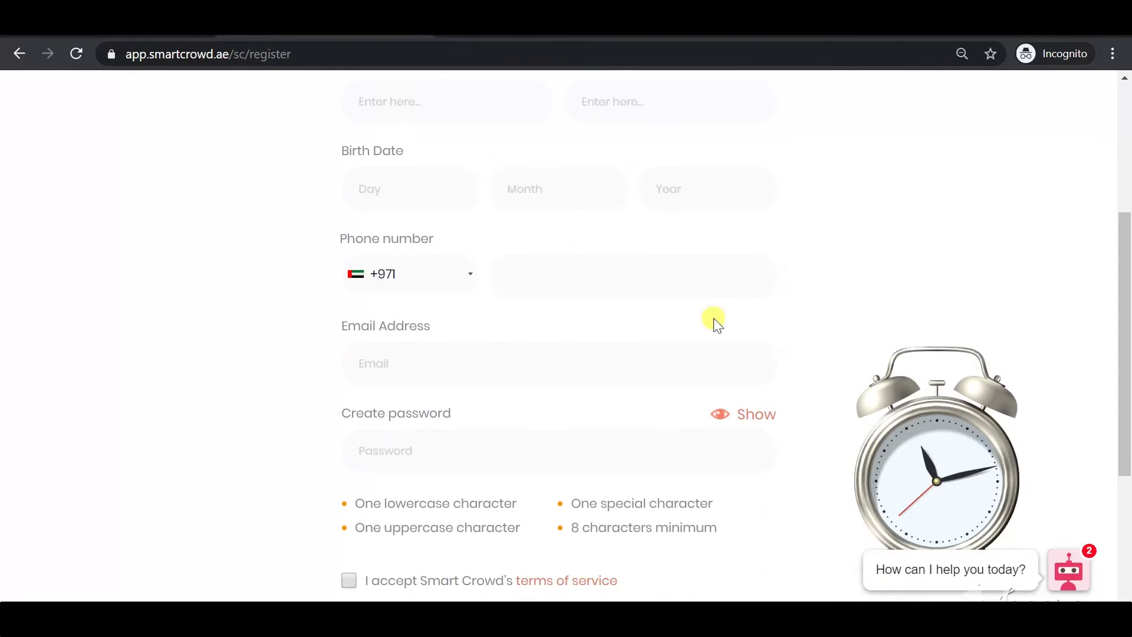
scroll(689, 351, "up", 3)
left_click(459, 275)
left_click(595, 265)
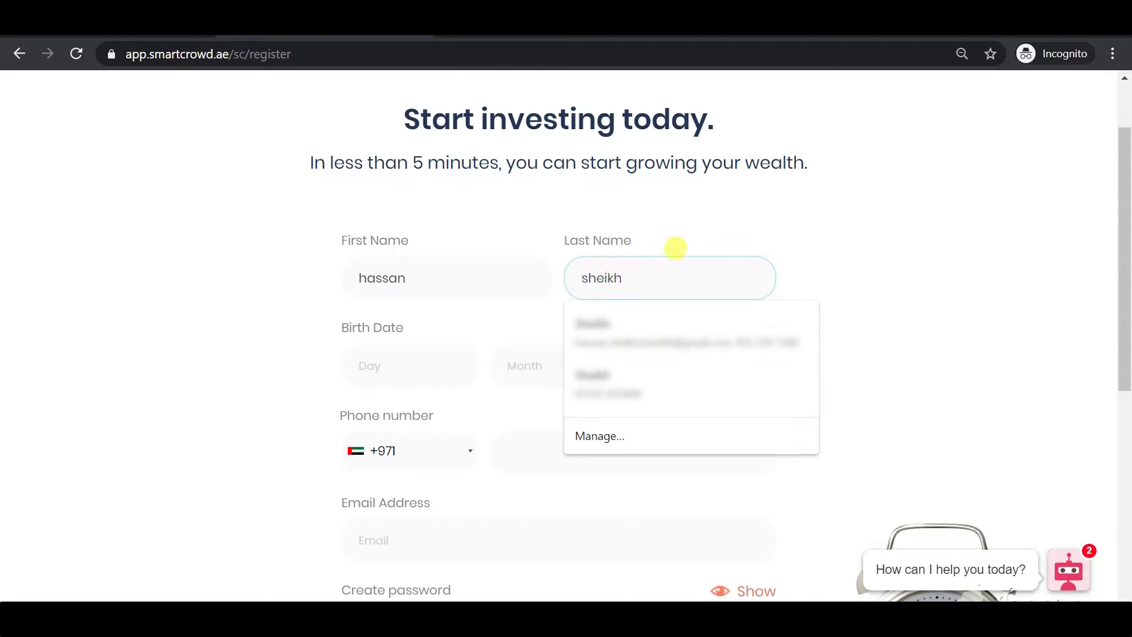
Set the birth date to day 01, month 01, year 1995
left_click(397, 364)
type("01")
left_click(506, 351)
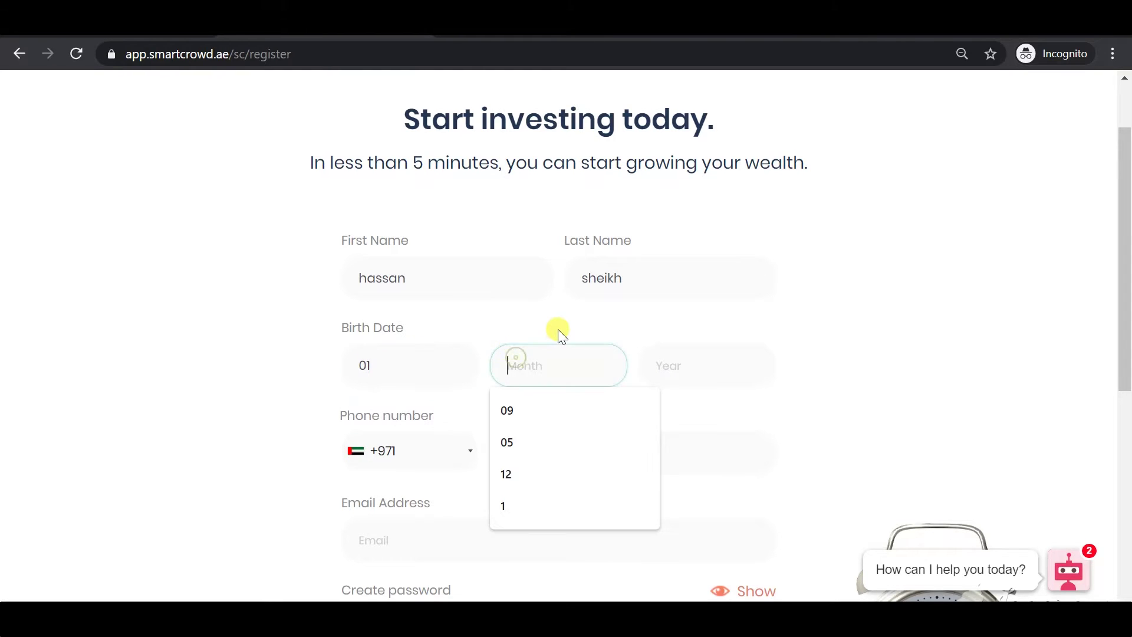
type("01")
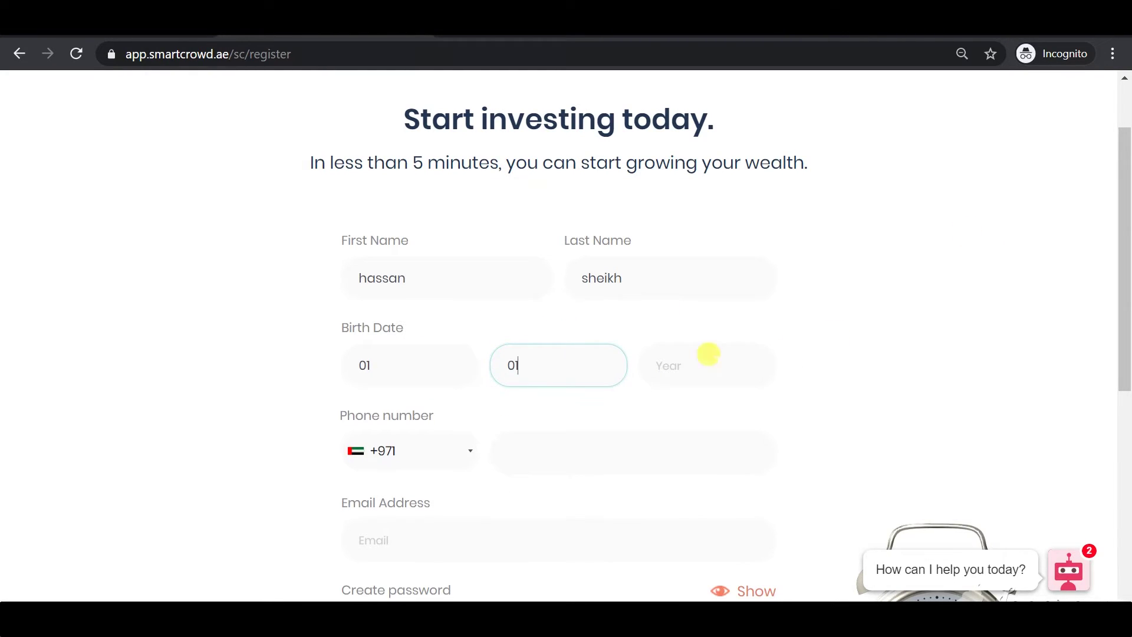
left_click(717, 354)
type("1")
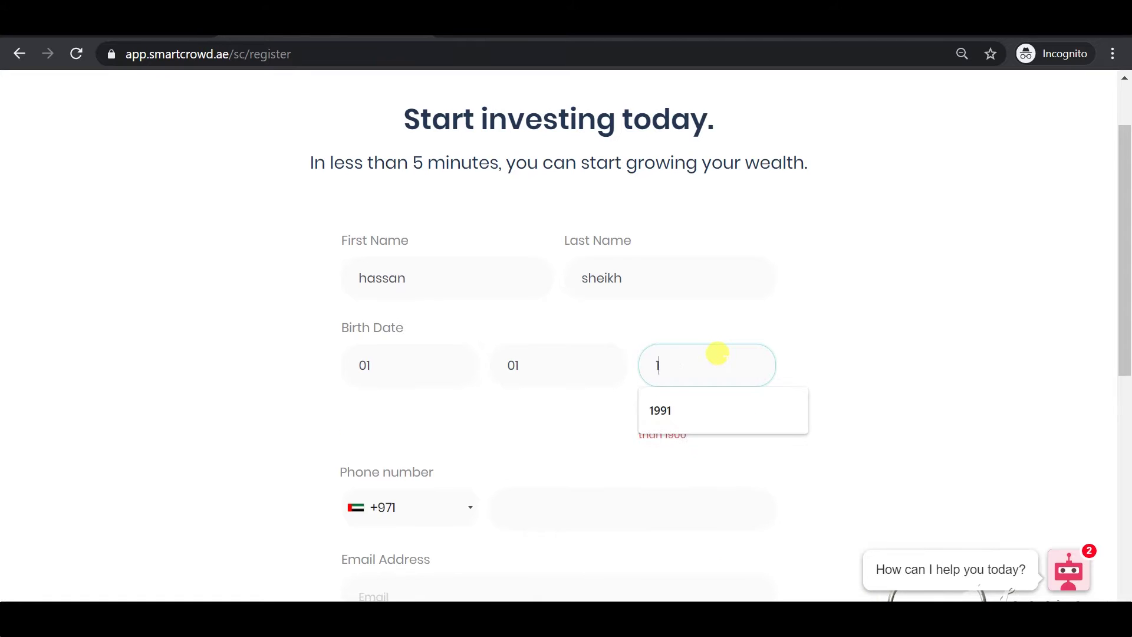
type("995")
left_click(973, 263)
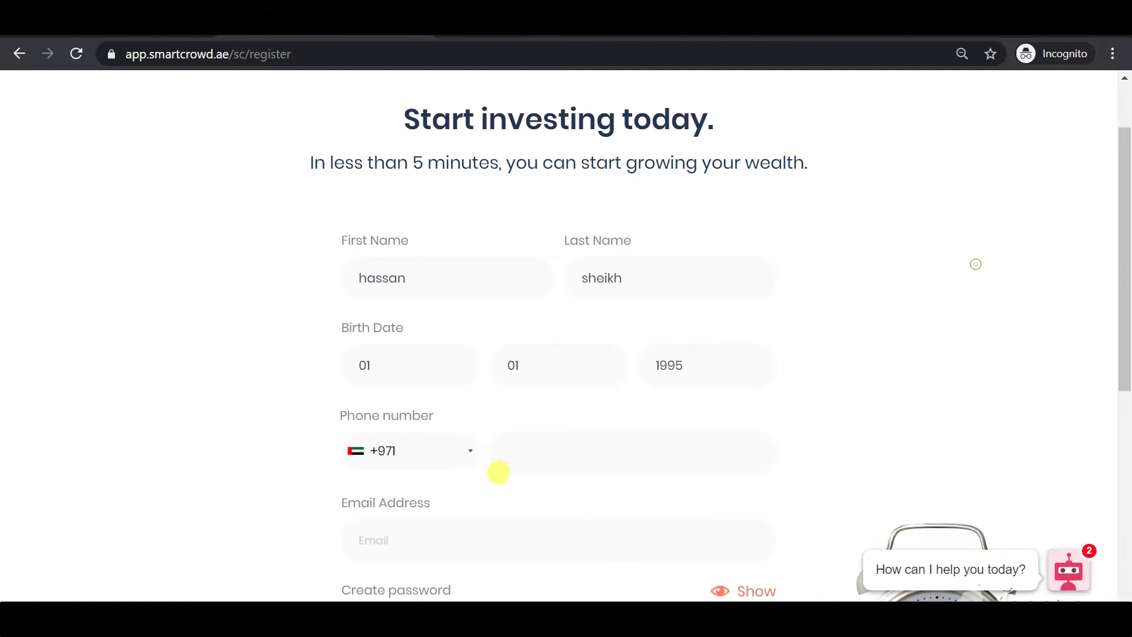
Enter the registrant's UAE phone number
left_click(516, 448)
type("134567")
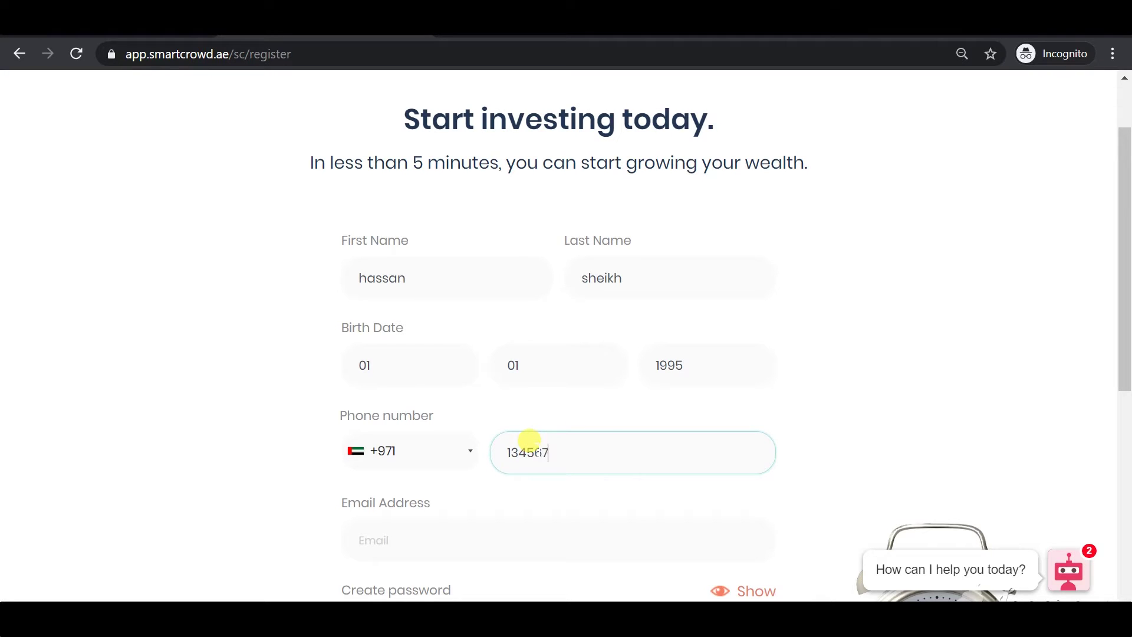
type("8")
left_click(925, 423)
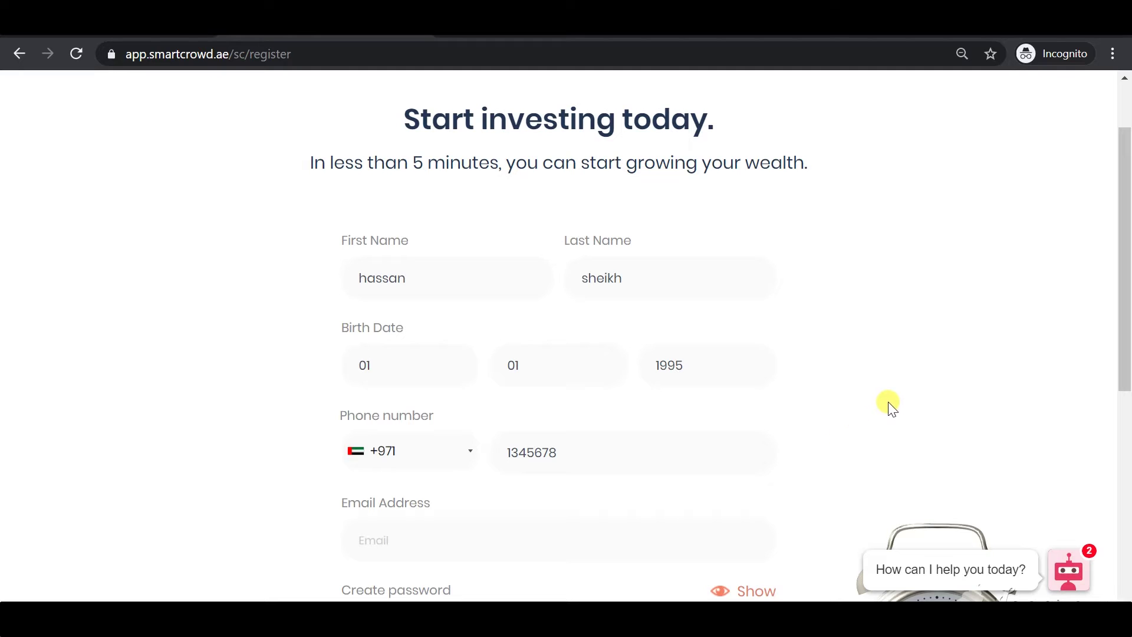
scroll(895, 403, "down", 2)
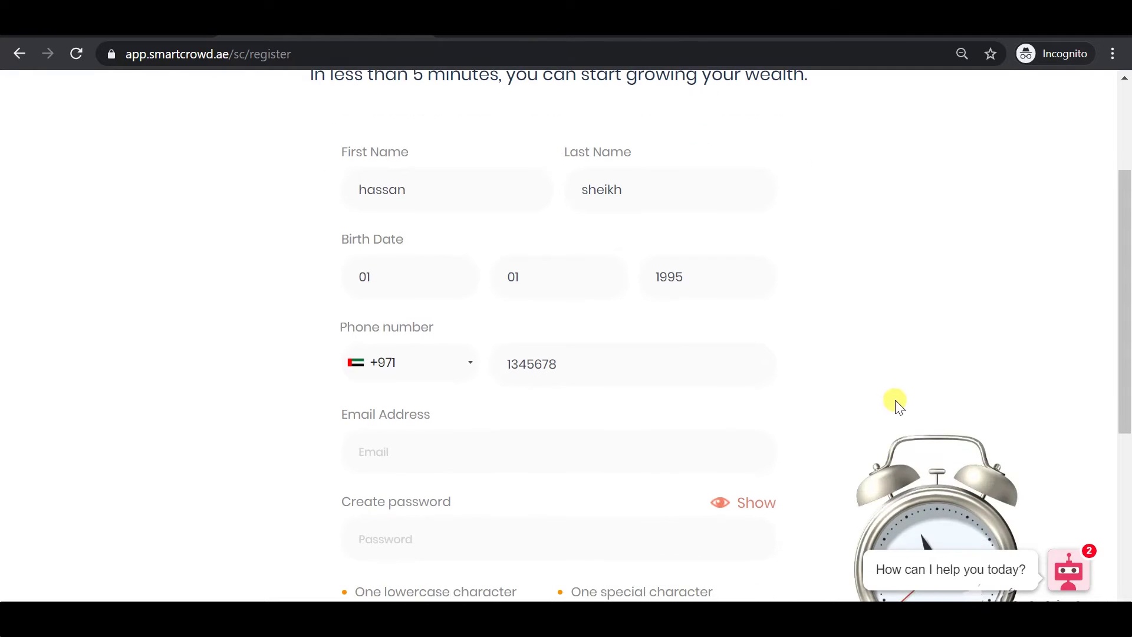
scroll(896, 406, "down", 2)
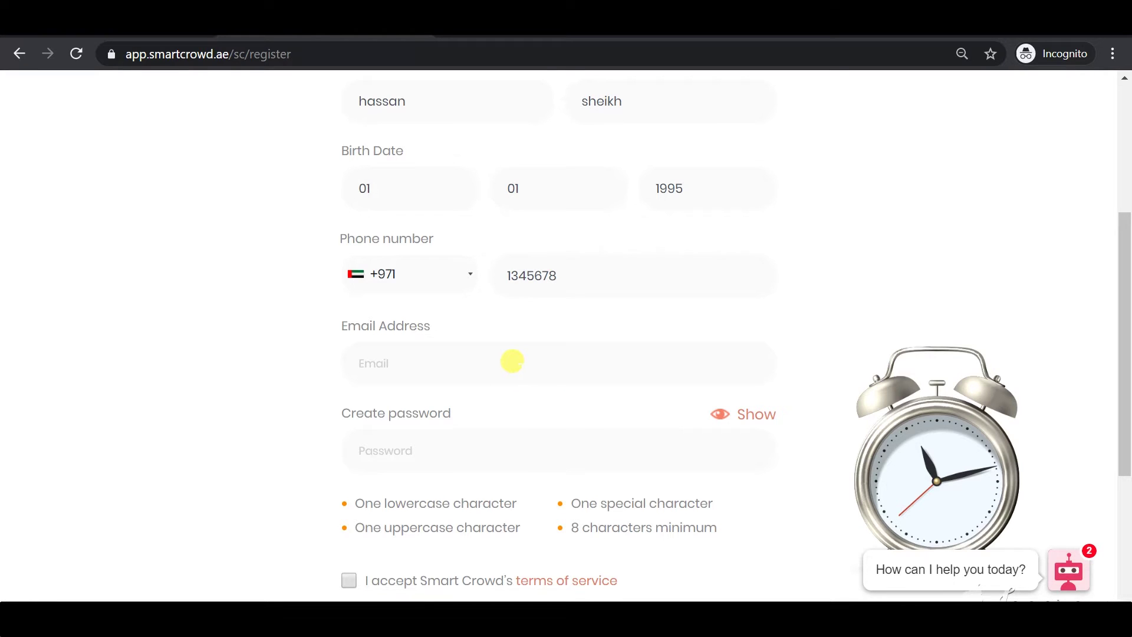
Fill in the account e-mail address and the account password
left_click(512, 361)
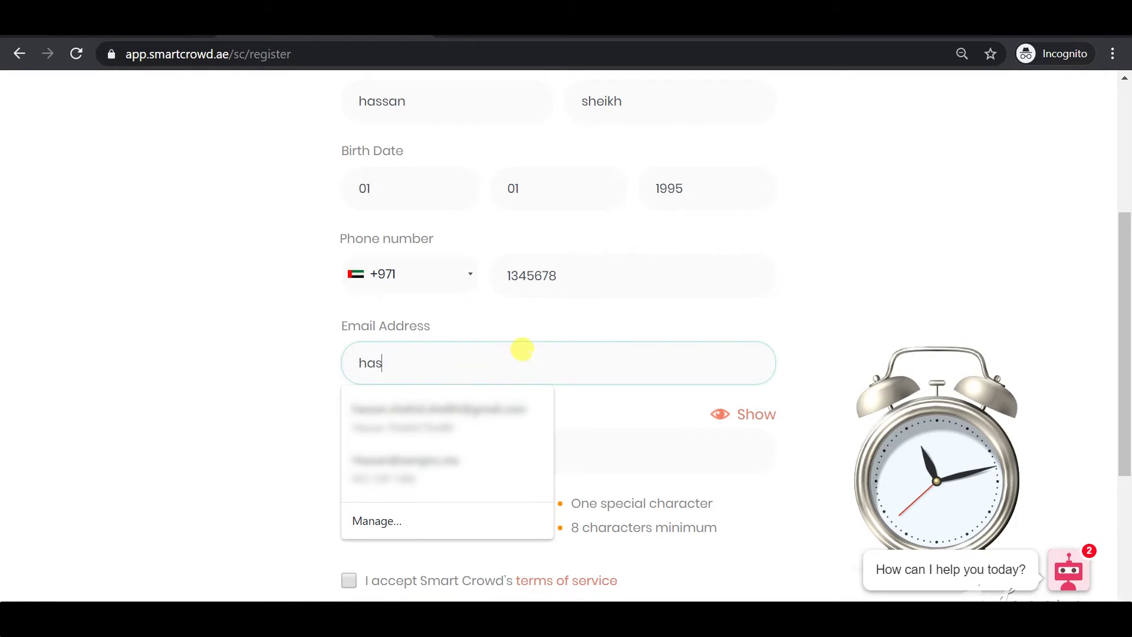
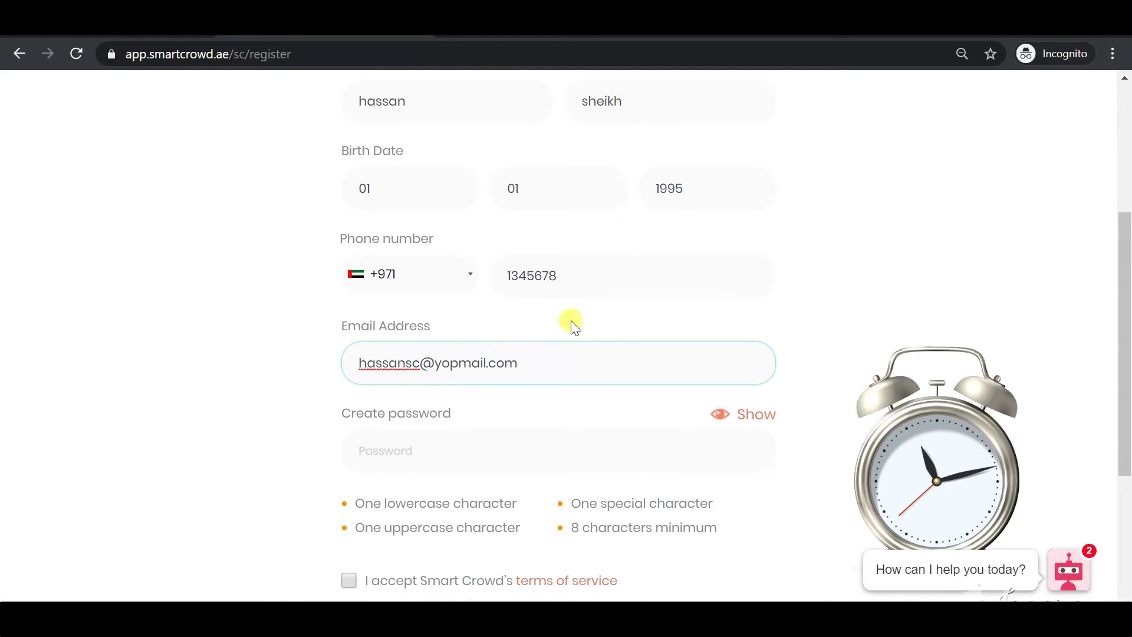
left_click(868, 309)
left_click(488, 447)
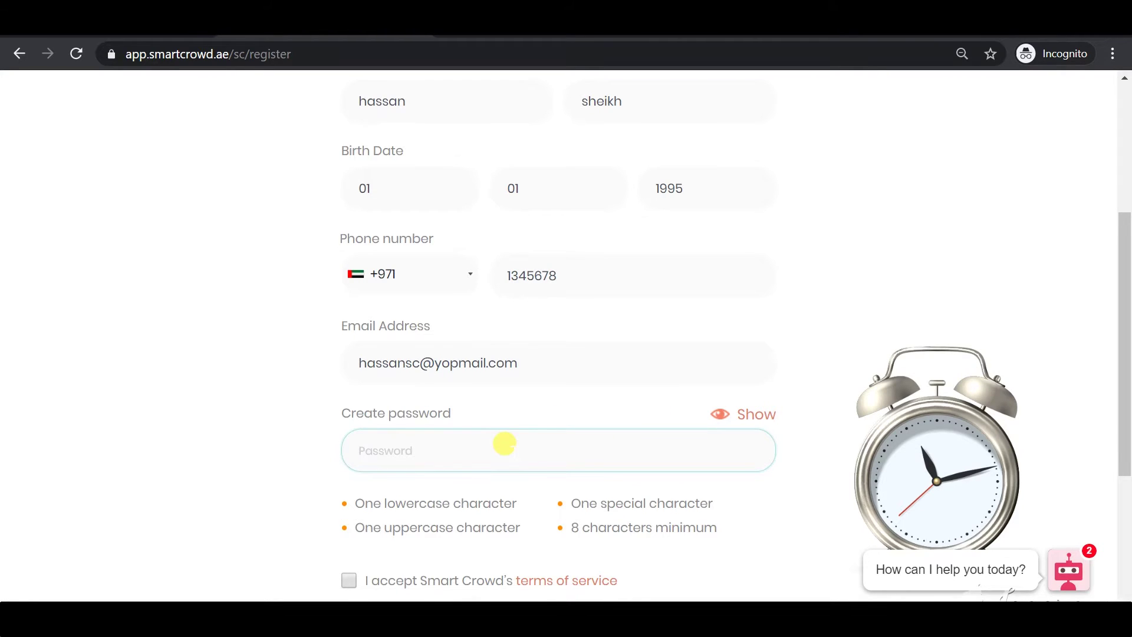
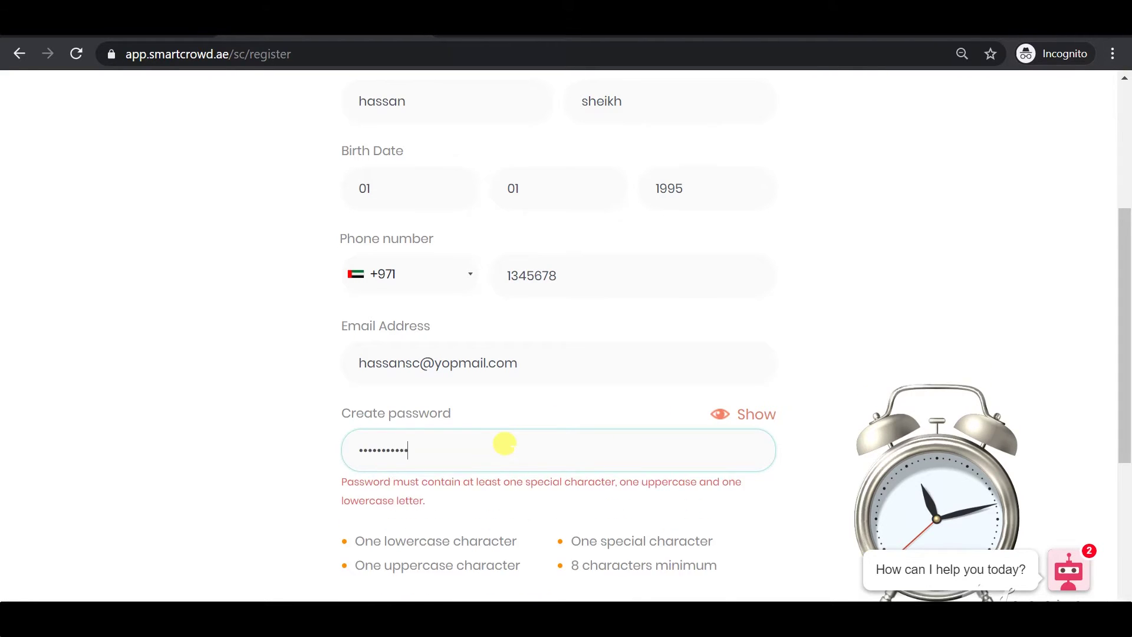
left_click(189, 518)
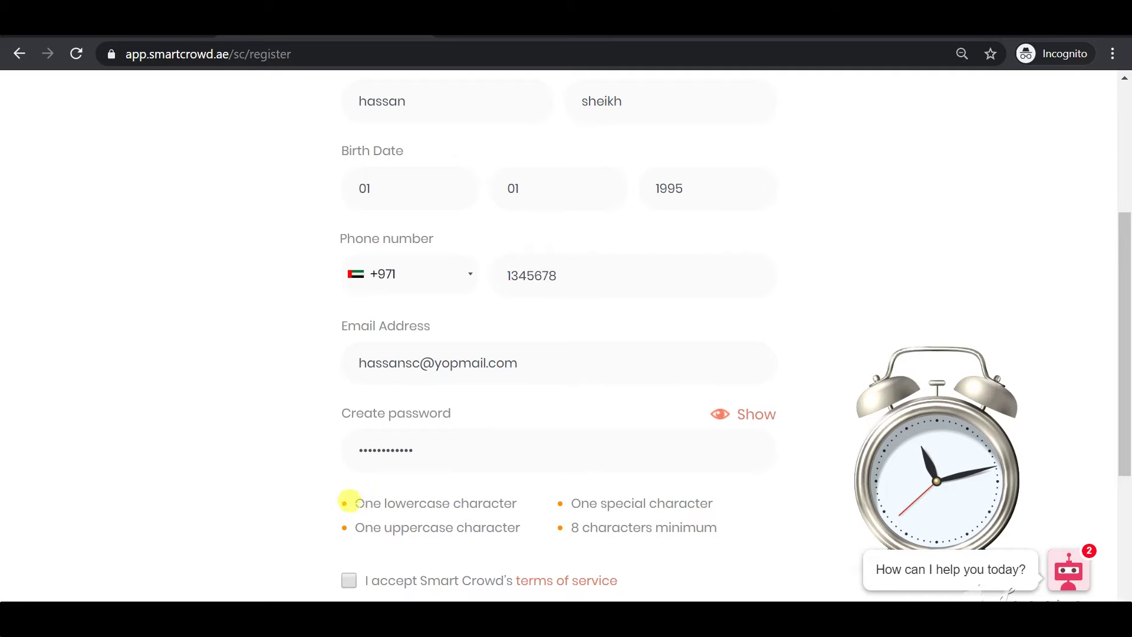
Accept the terms of service and submit with LET'S GET STARTED
scroll(325, 500, "down", 1)
left_click(351, 493)
scroll(286, 480, "down", 2)
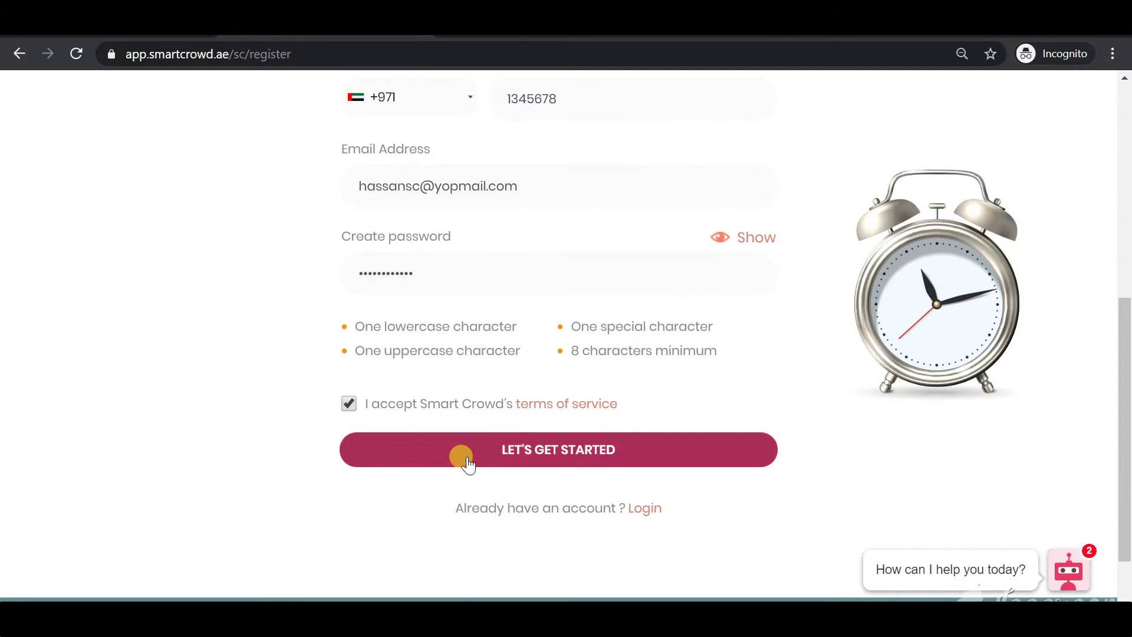
left_click(463, 457)
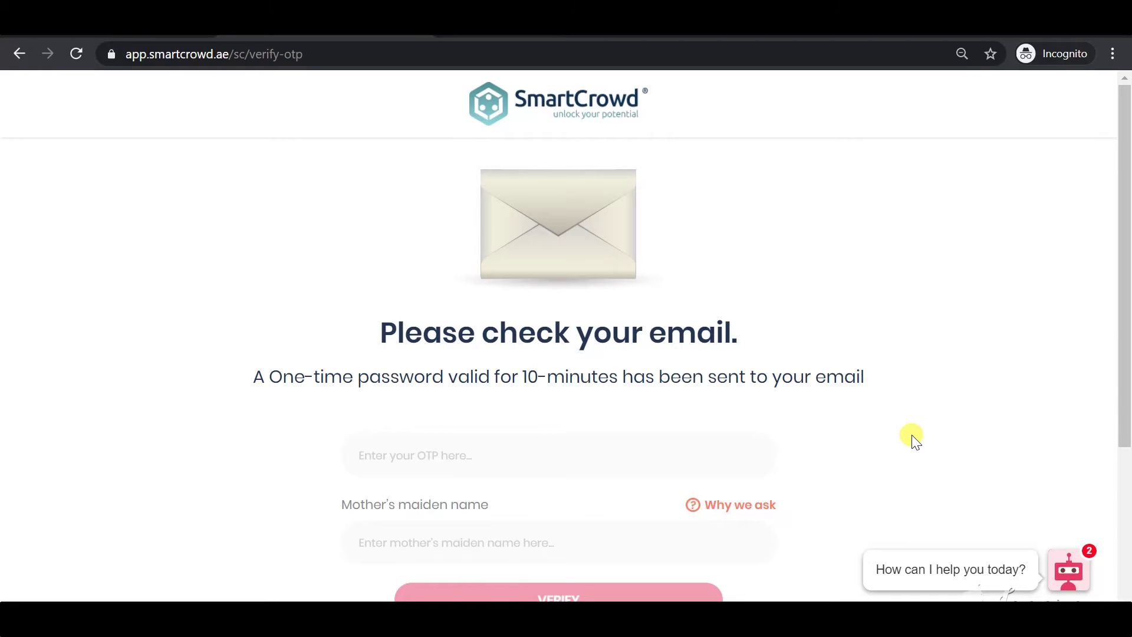
Copy the one-time password from the YOPmail activation email back into SmartCrowd's OTP field
left_click(142, 34)
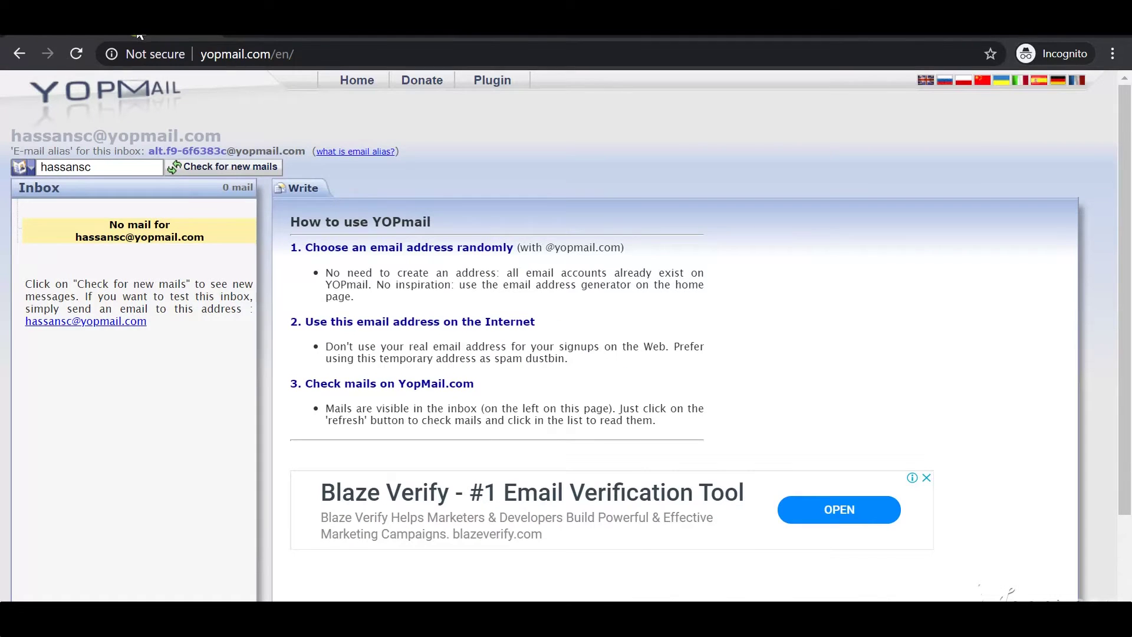
left_click(203, 168)
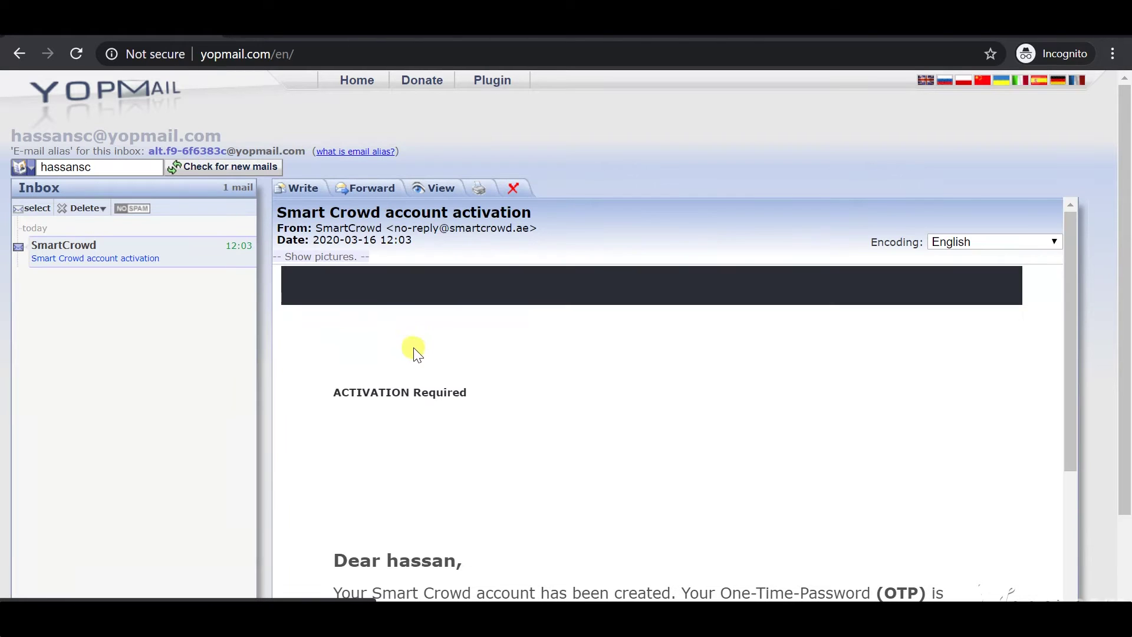
scroll(490, 382, "down", 3)
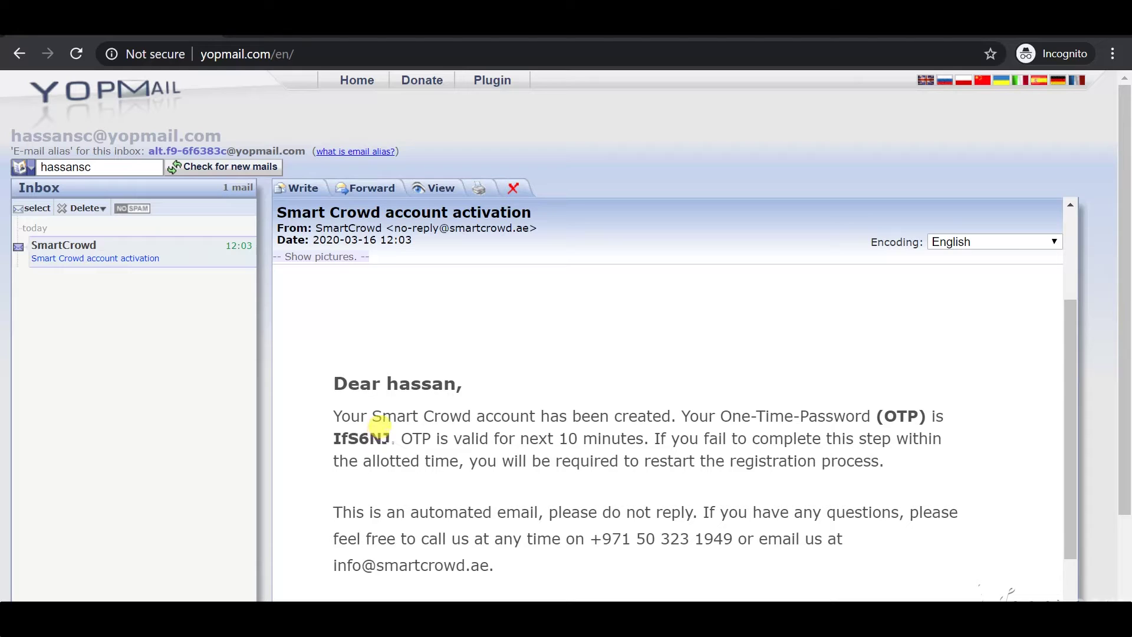
left_click_drag(390, 440, 334, 439)
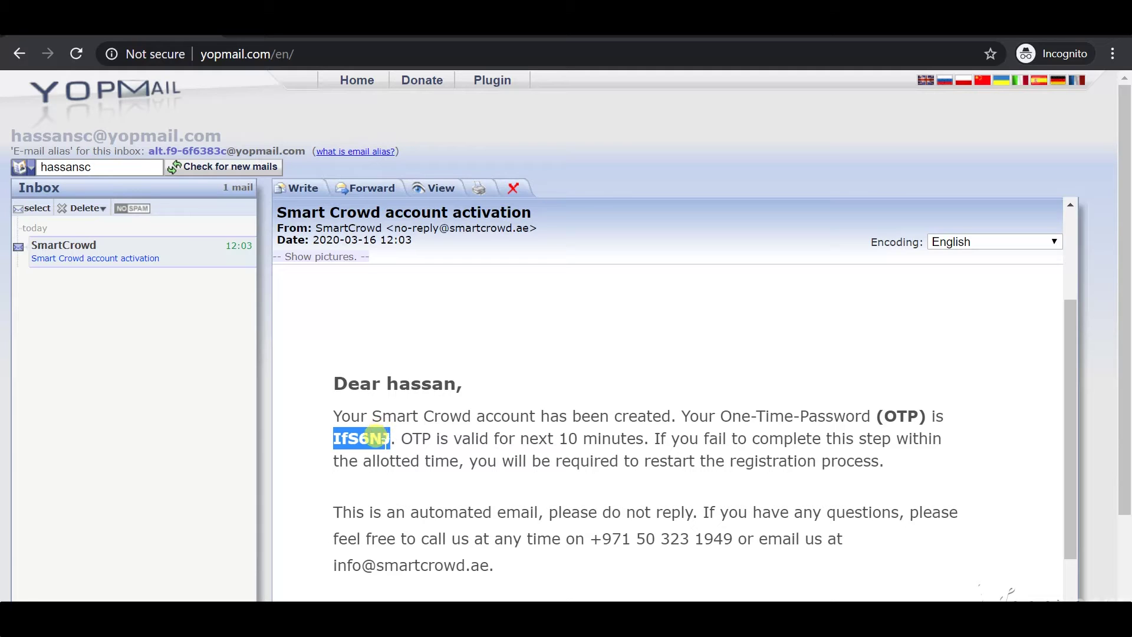
key("ctrl+Tab")
left_click(429, 437)
Paste the OTP, autofill the saved mother's maiden name, and submit with VERIFY
key("ctrl+v")
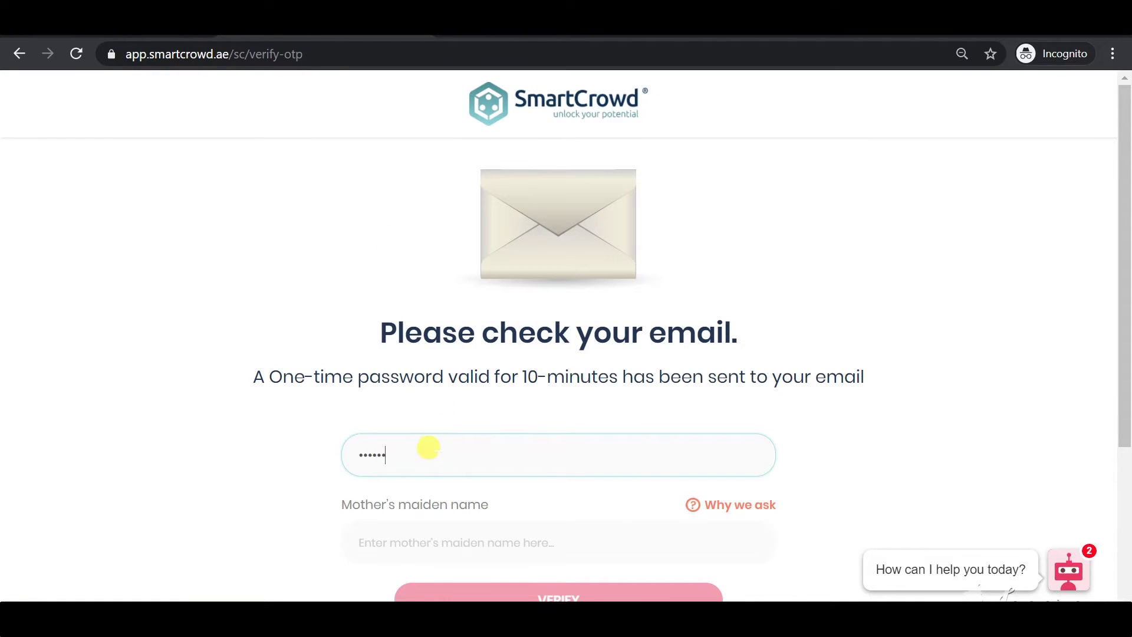
left_click(878, 436)
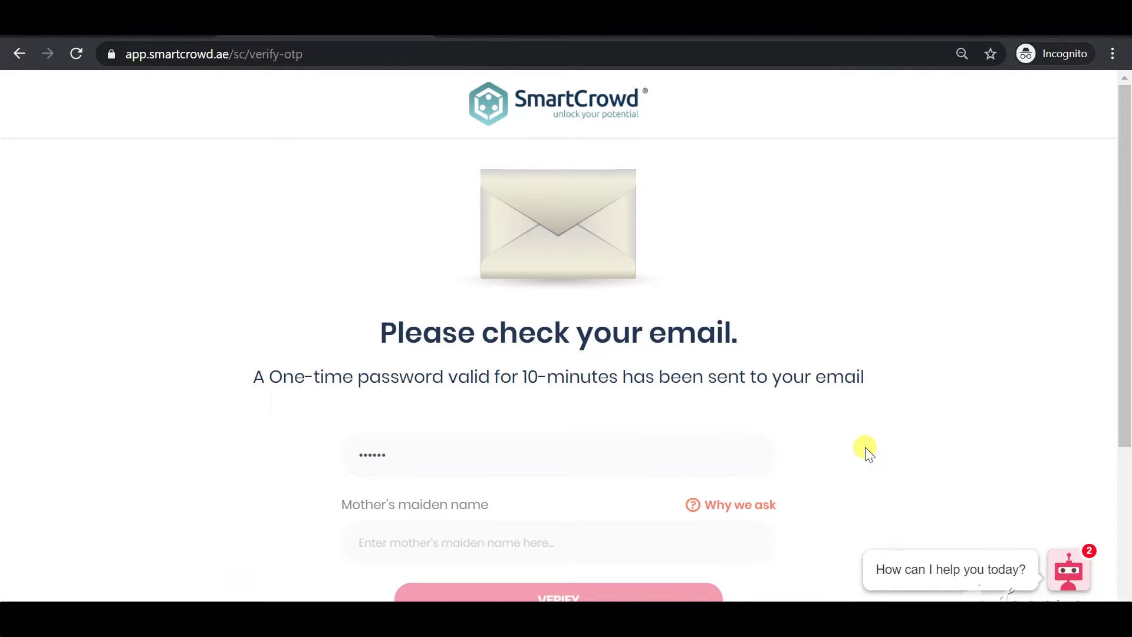
scroll(866, 449, "down", 2)
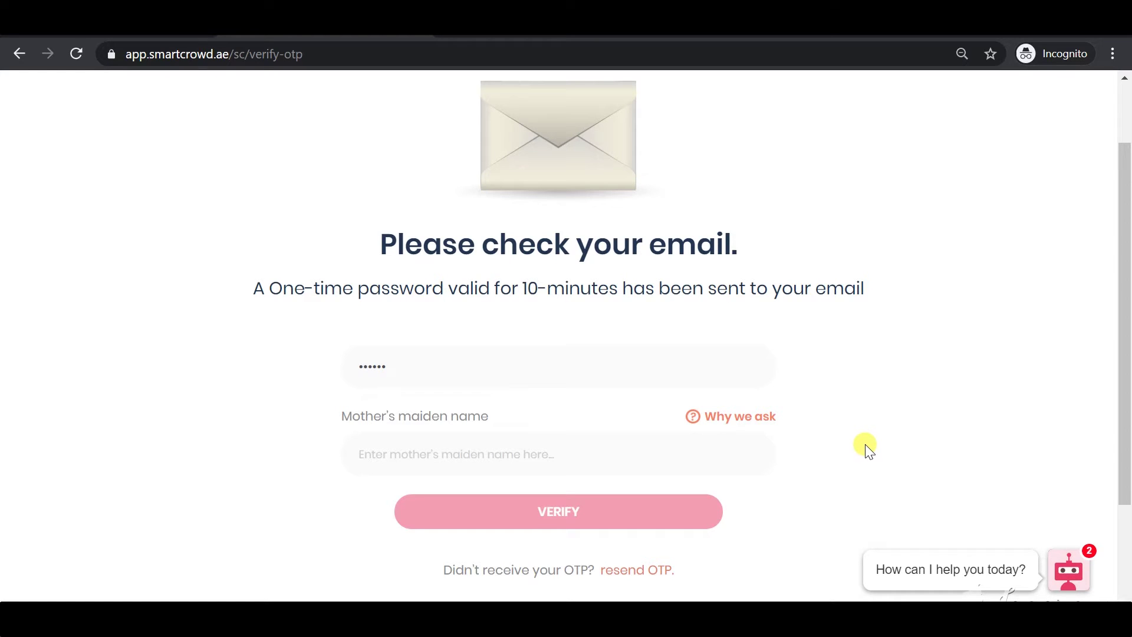
left_click(689, 453)
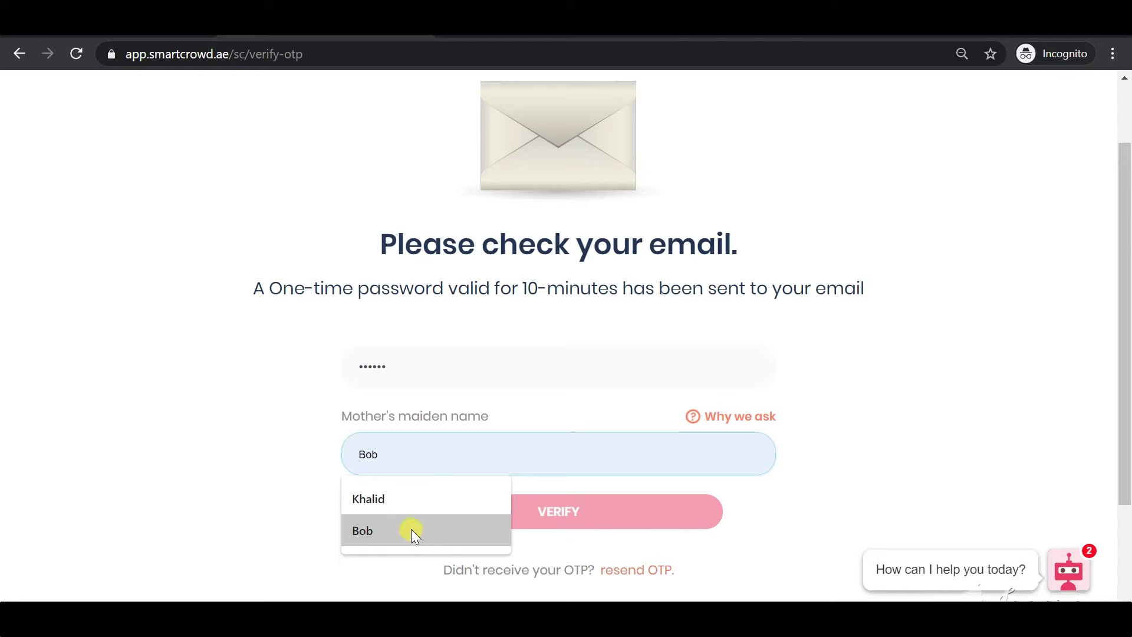
left_click(415, 499)
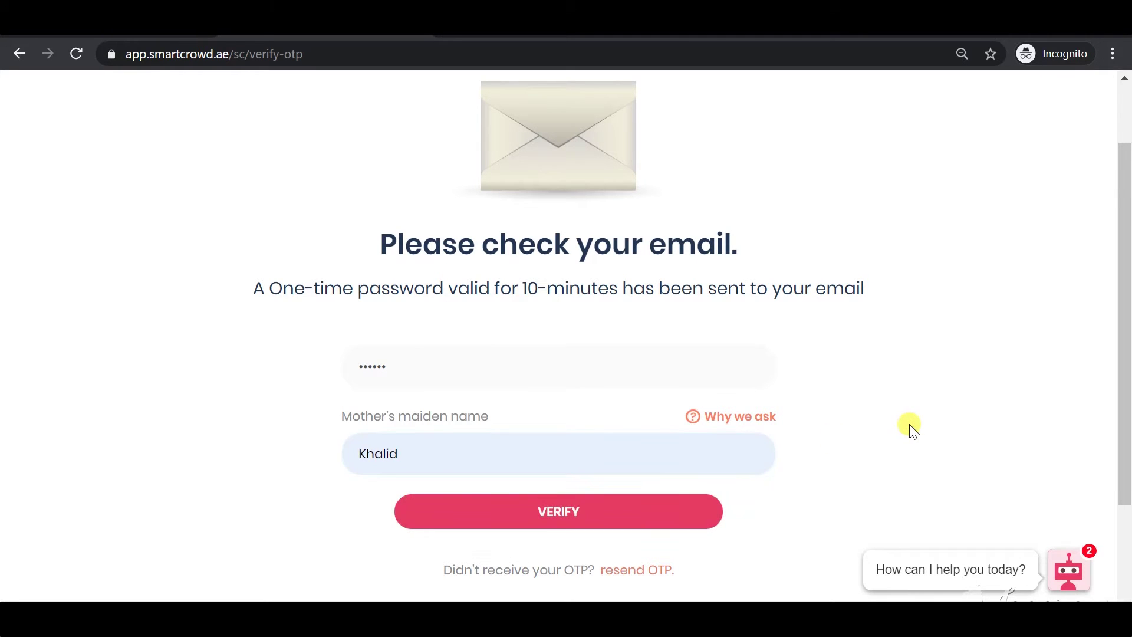
scroll(861, 440, "down", 2)
left_click(608, 433)
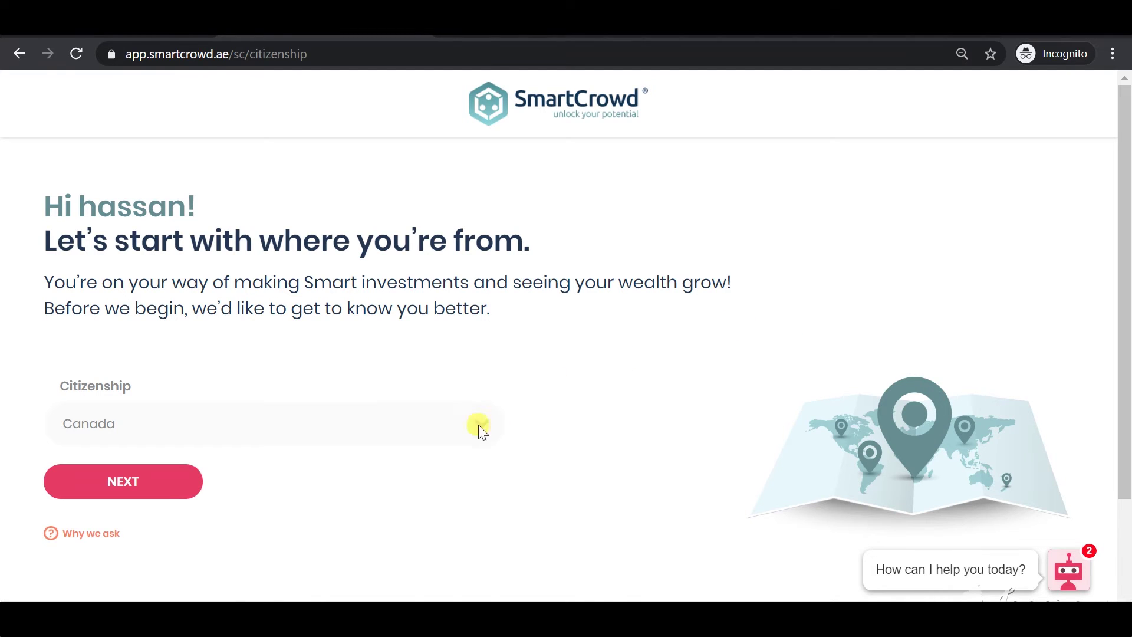
Choose Canada as citizenship and continue with NEXT
left_click(446, 433)
left_click(387, 392)
left_click(154, 484)
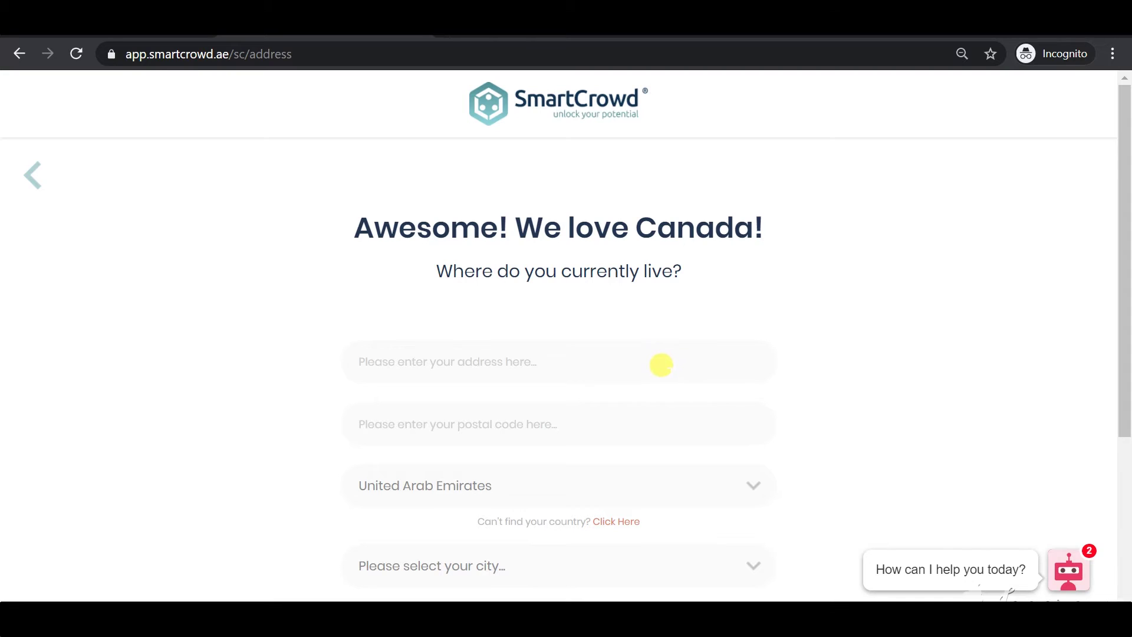
Enter the street address '123 Burj KHahalifa'
left_click(658, 363)
type("123 Bu")
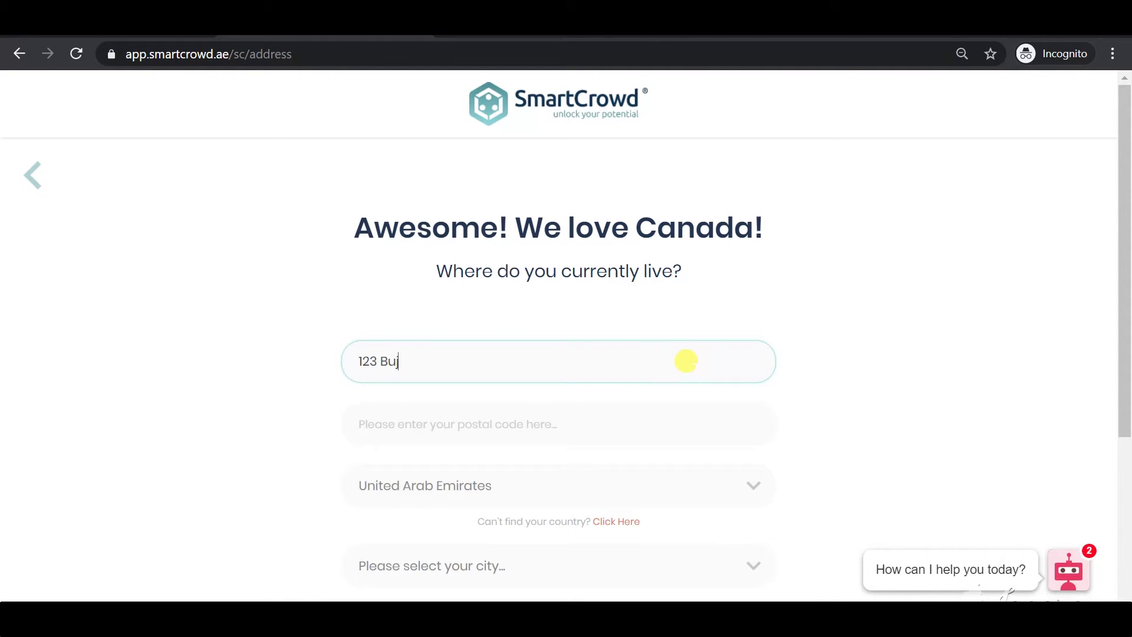
type("rj KHa")
type("halifa")
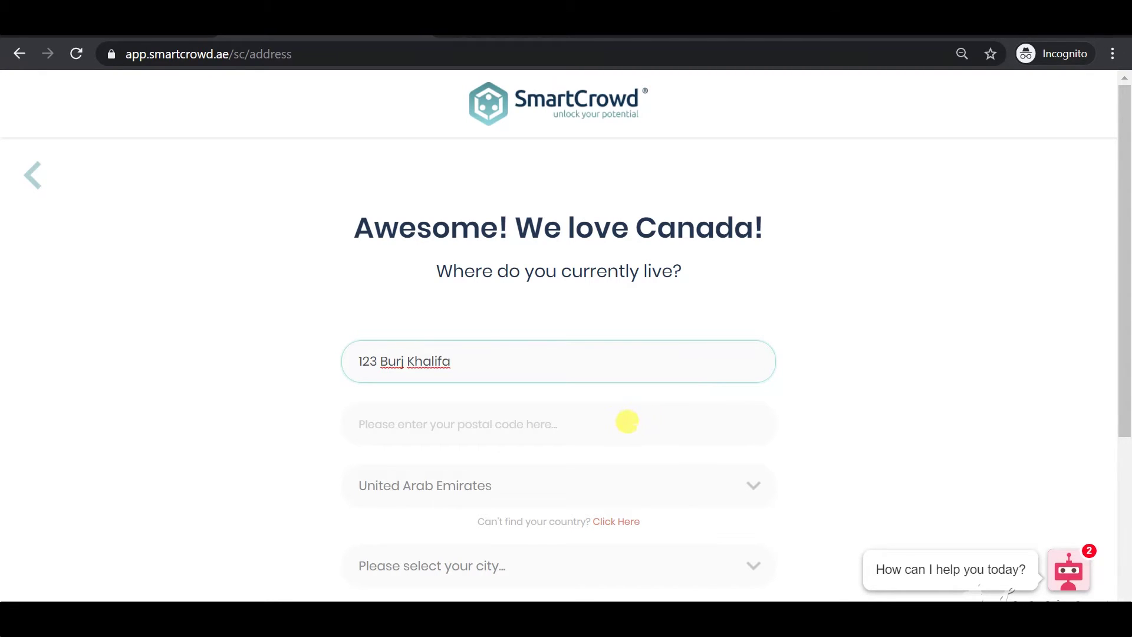
left_click(813, 419)
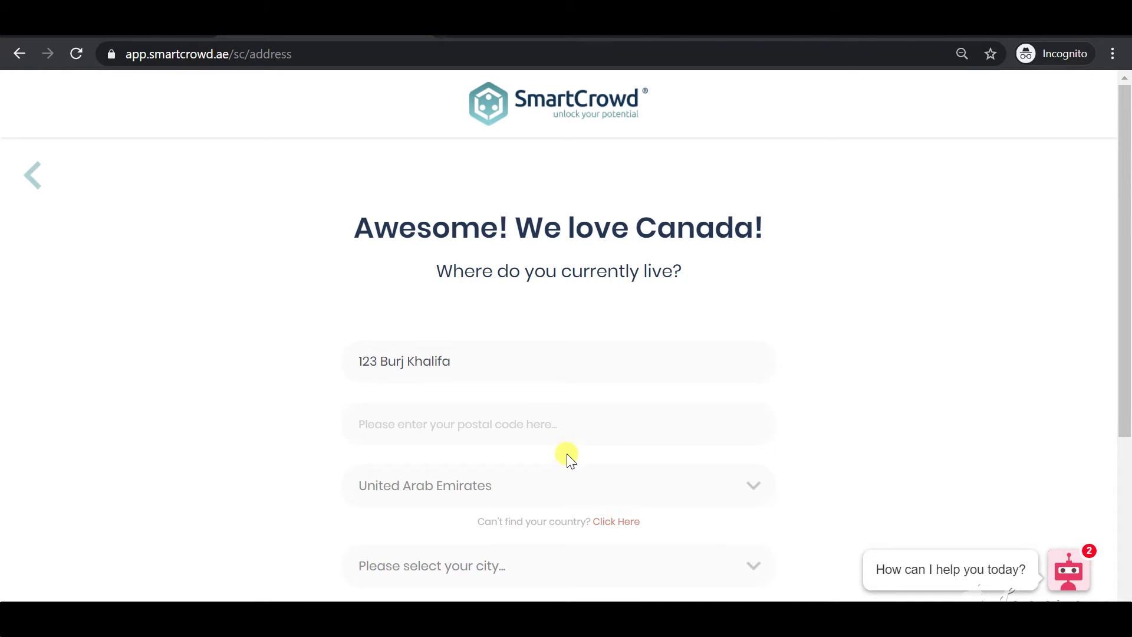
Keep United Arab Emirates as country, choose Dubai as city, and continue
left_click(547, 475)
left_click(535, 489)
scroll(568, 486, "down", 3)
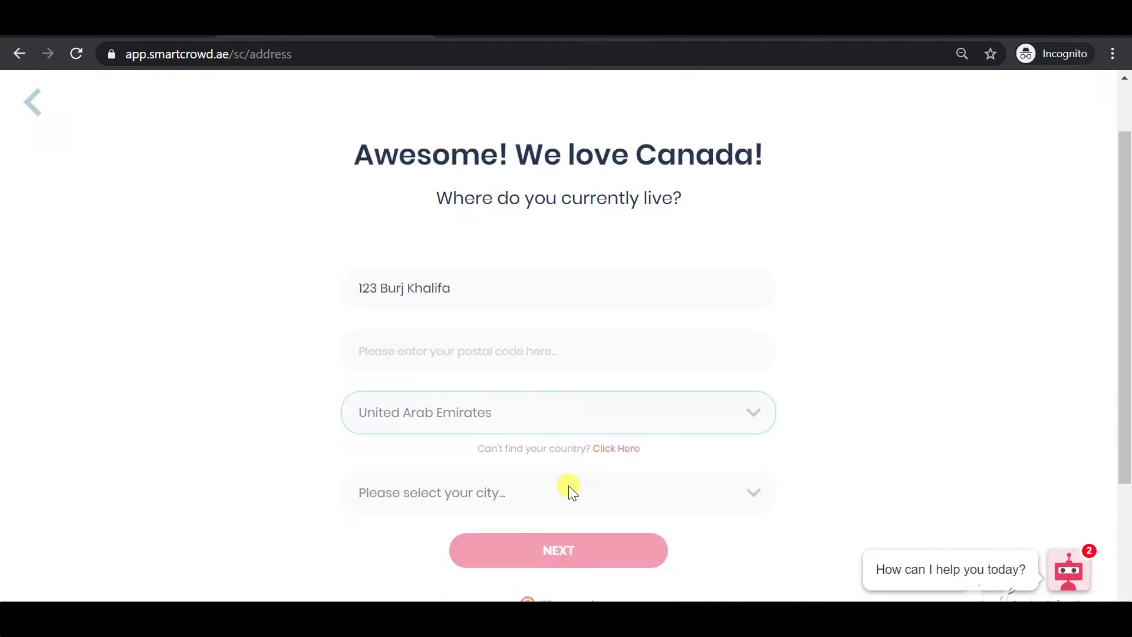
left_click(522, 407)
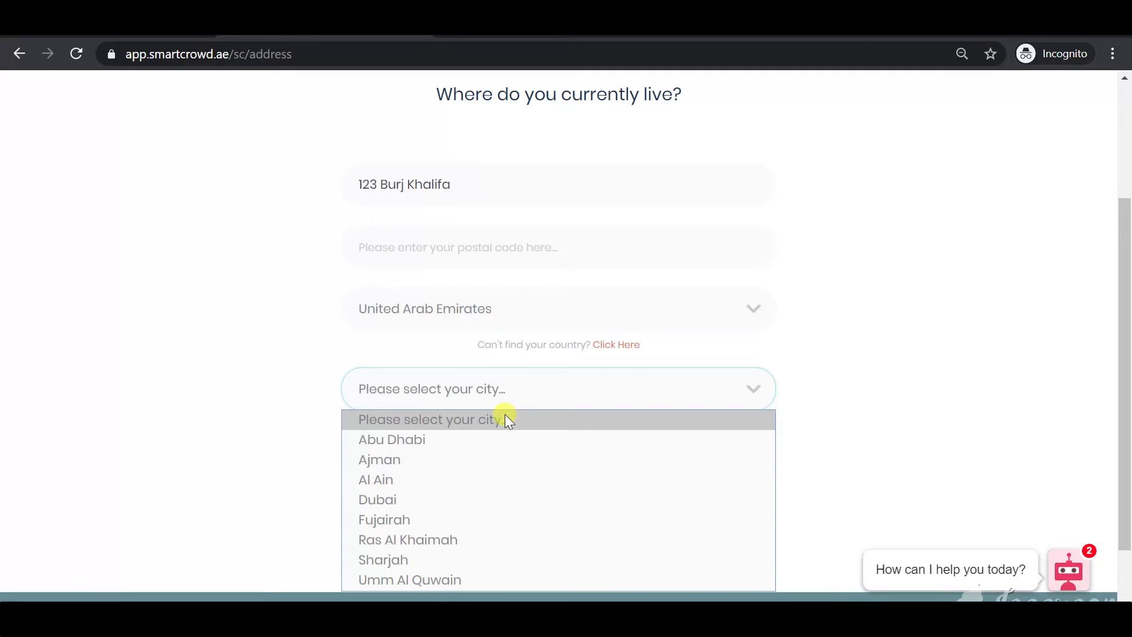
left_click(460, 494)
left_click(534, 448)
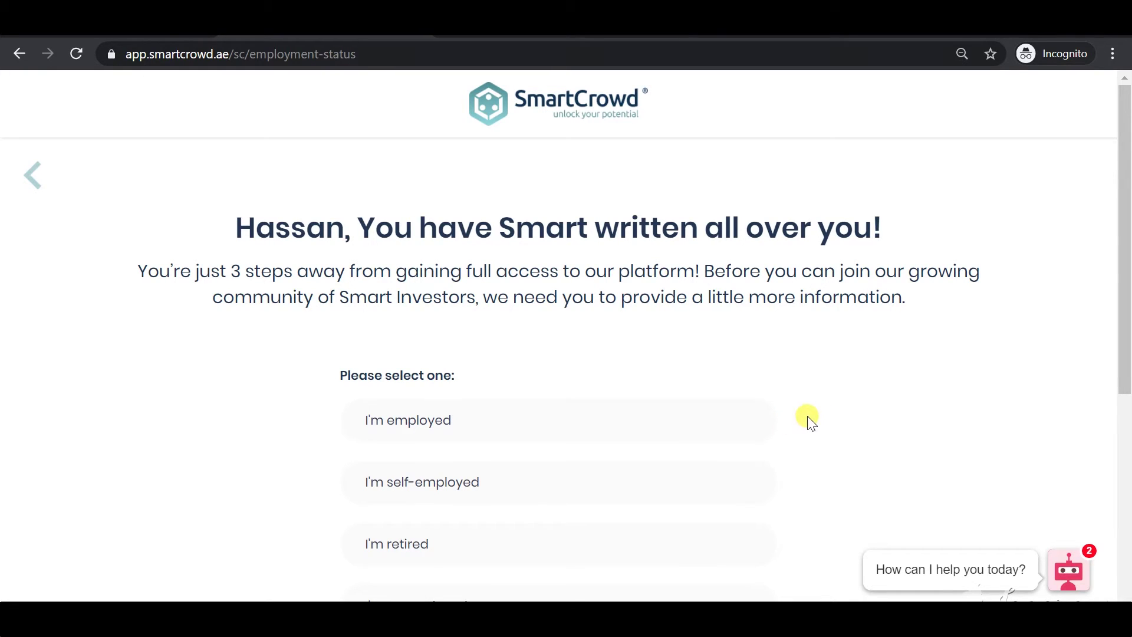
Select "I'm employed" as the employment status and submit it
scroll(843, 406, "down", 3)
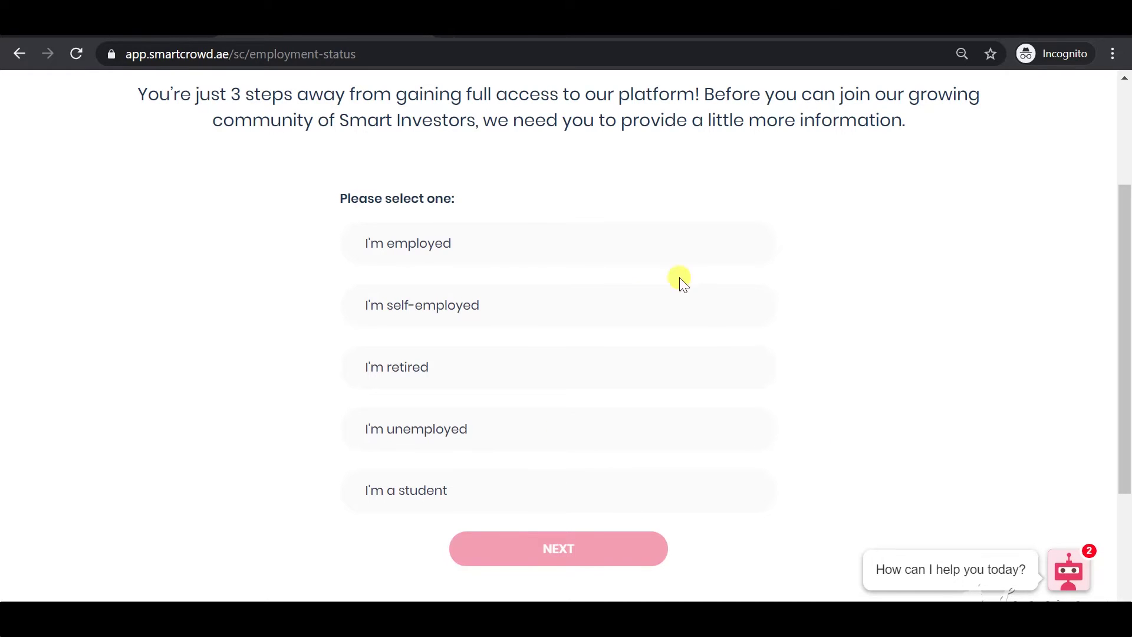
left_click(614, 250)
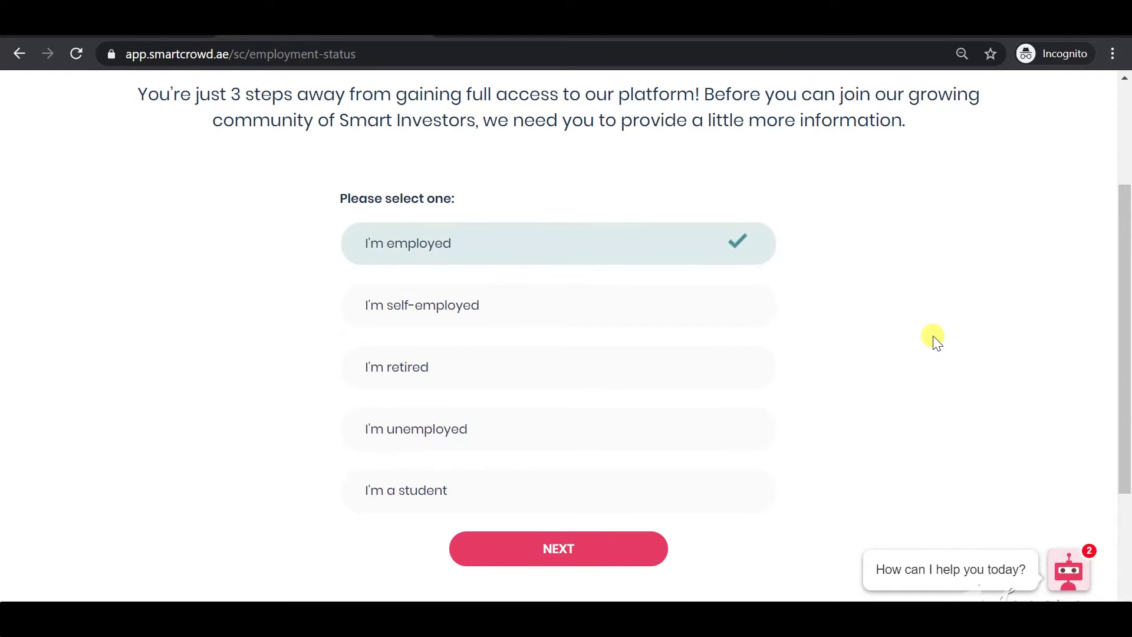
scroll(935, 341, "up", 3)
scroll(929, 342, "down", 3)
left_click(594, 545)
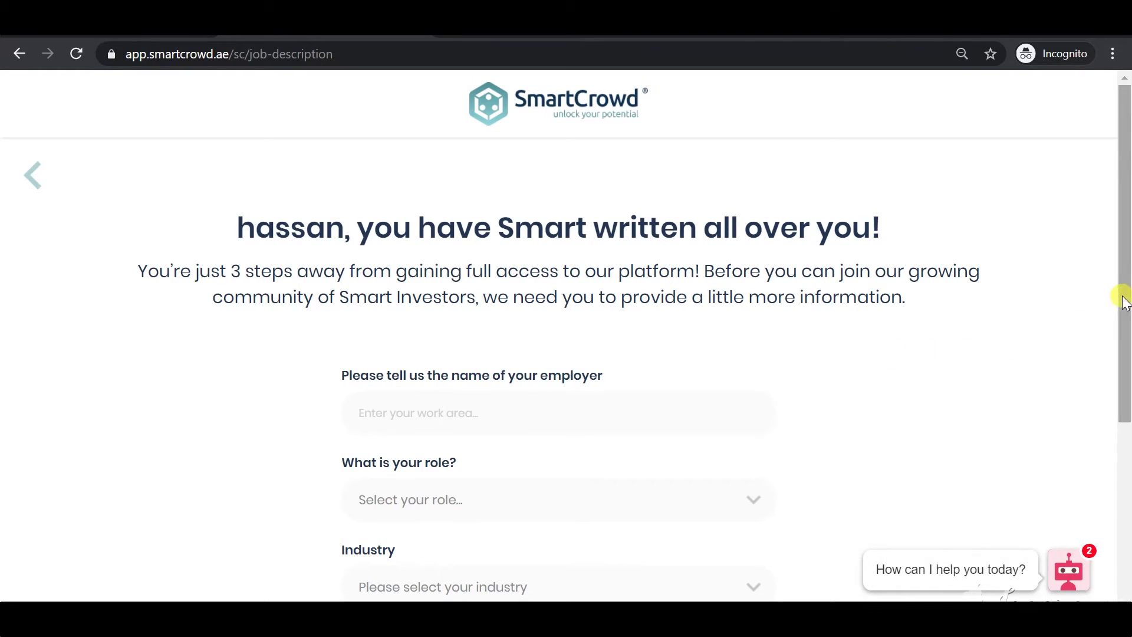
Enter SmartCrowd as employer and choose Middle Management as the role
left_click_drag(1118, 295, 1113, 382)
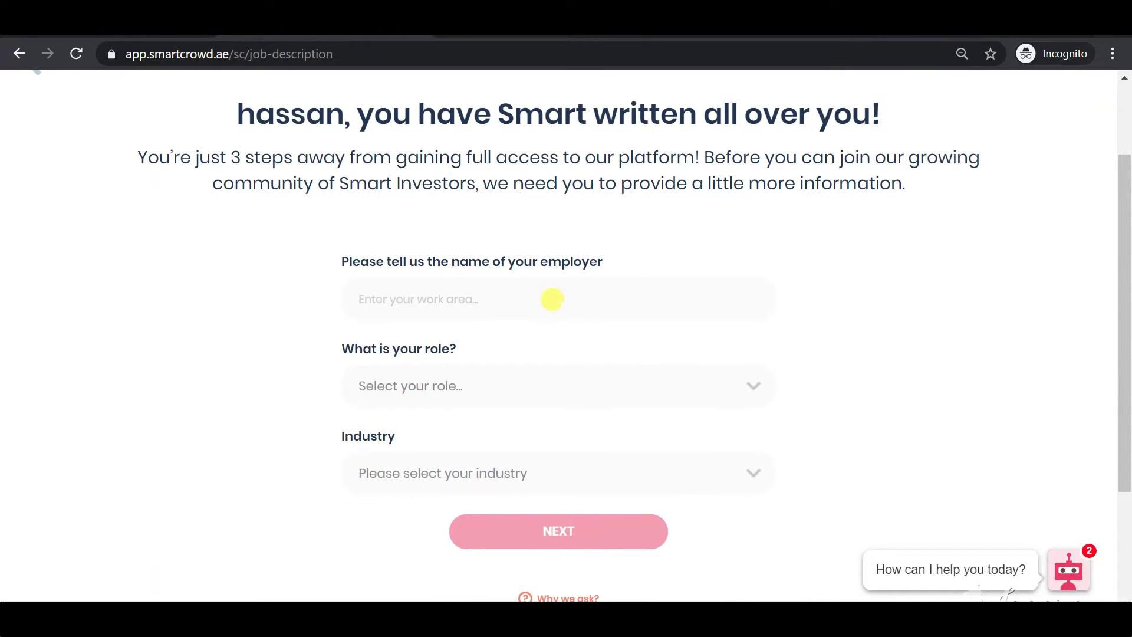
left_click(552, 296)
type("Smart")
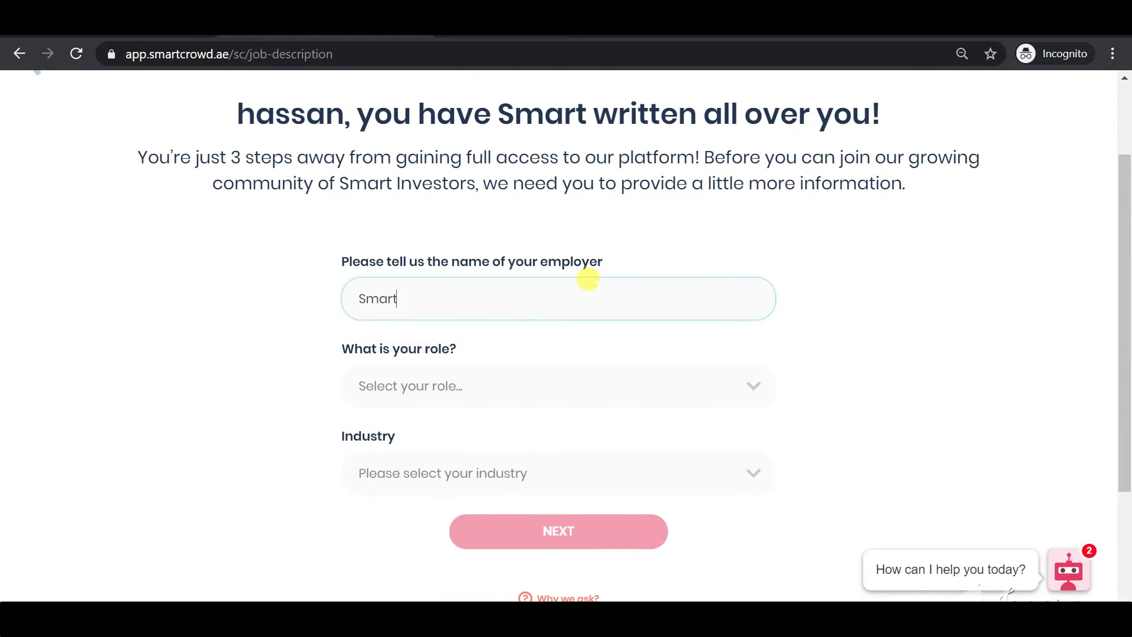
type("Crowd")
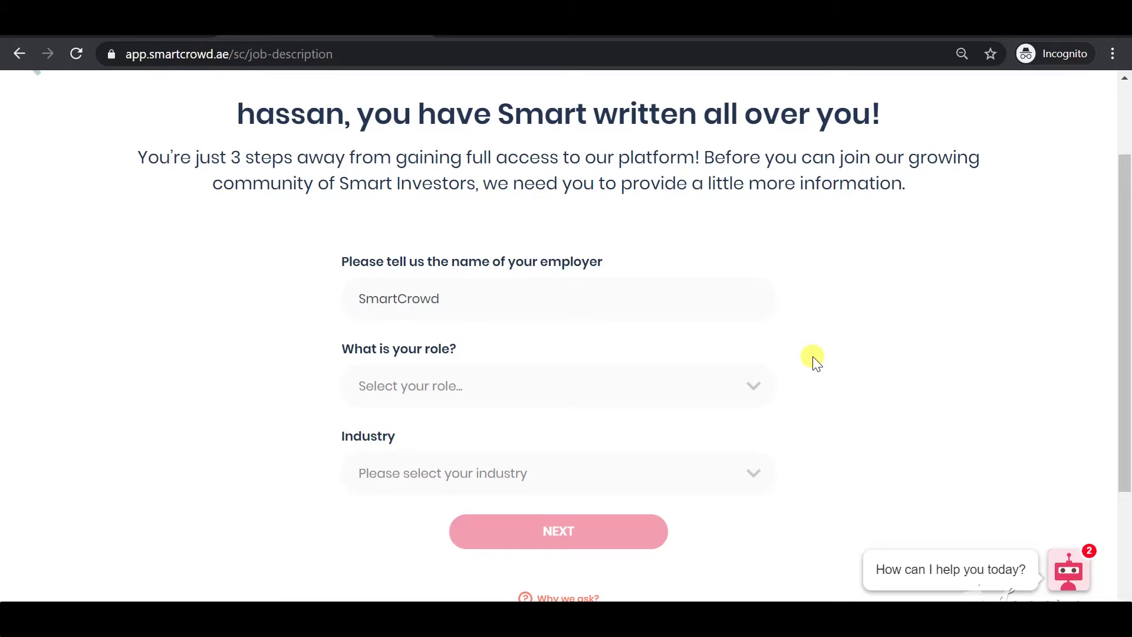
left_click(728, 386)
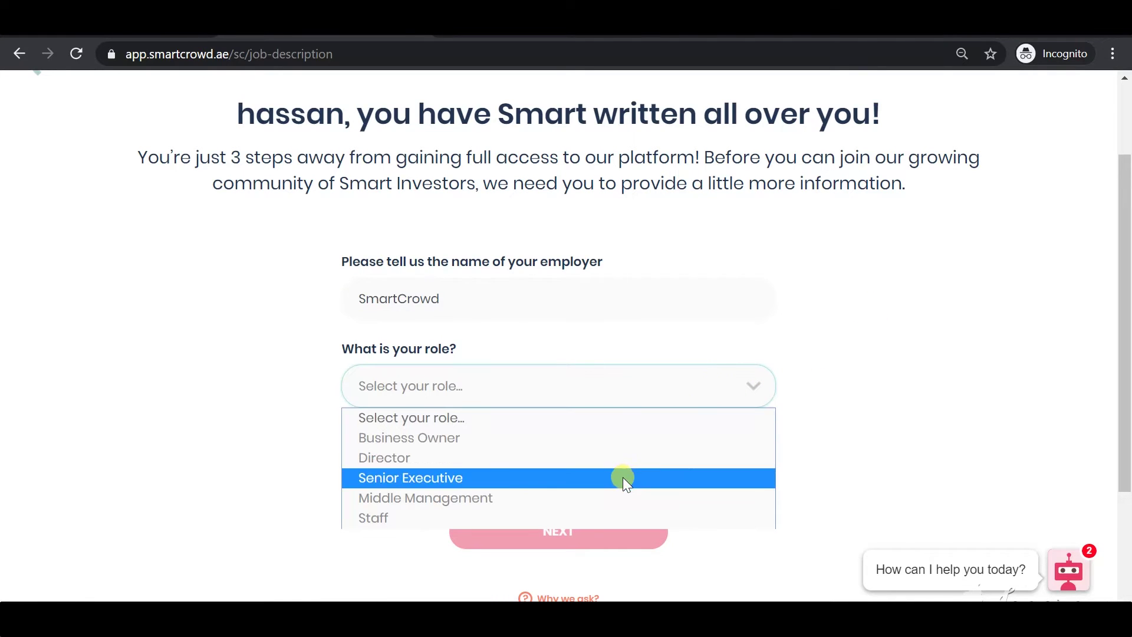
left_click(614, 499)
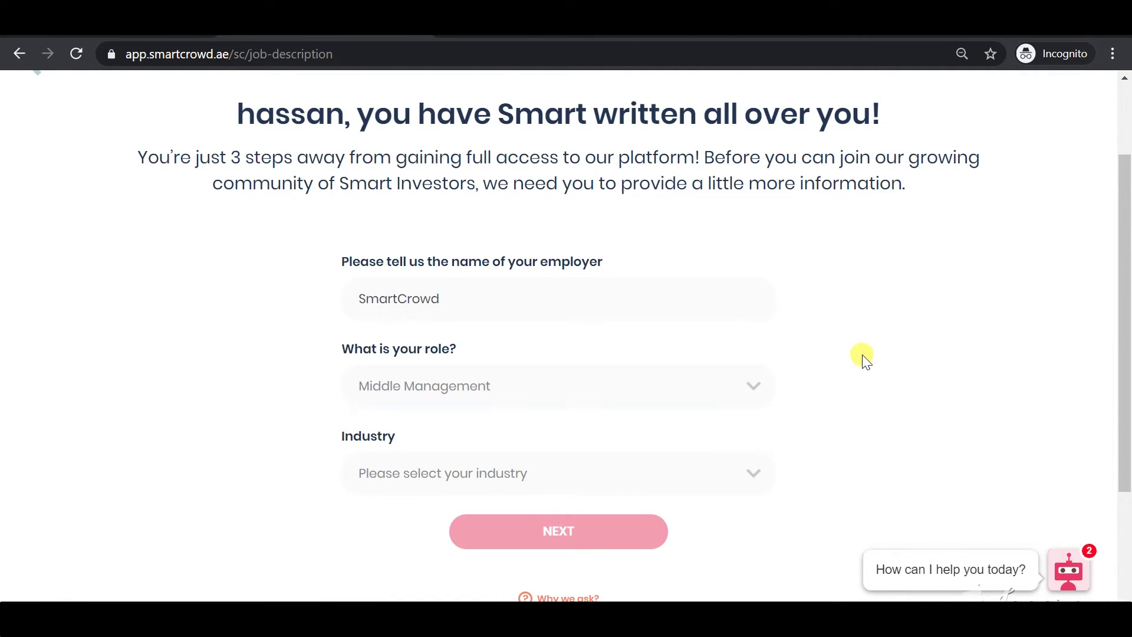
Set the industry to Real Estate and submit the employment details
scroll(861, 358, "down", 2)
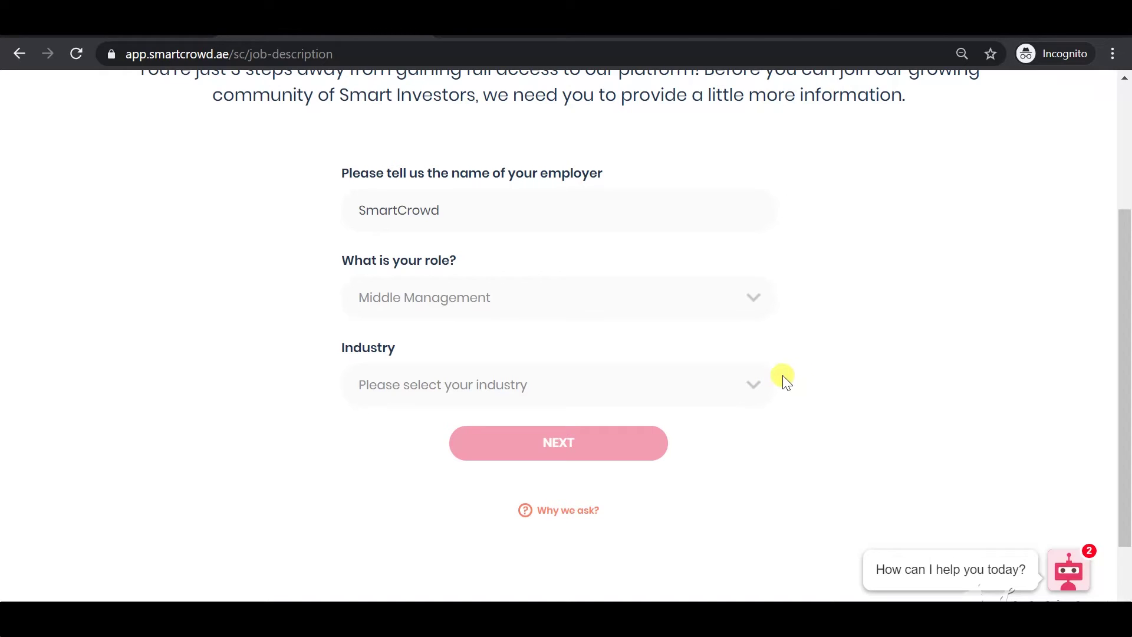
left_click(635, 383)
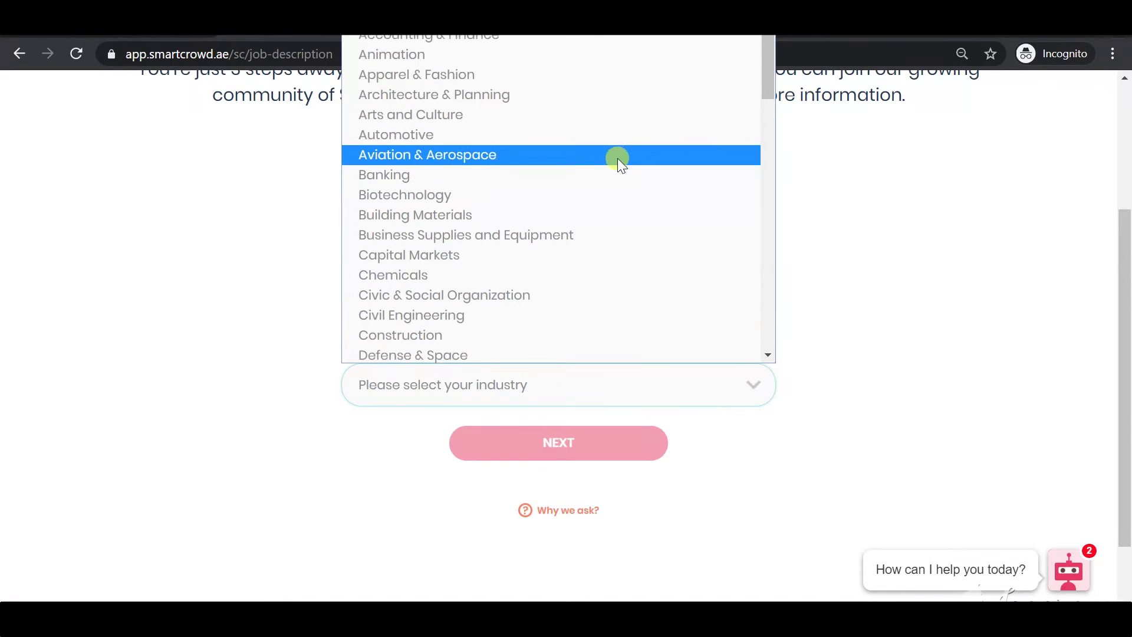
scroll(569, 121, "down", 15)
scroll(562, 146, "down", 2)
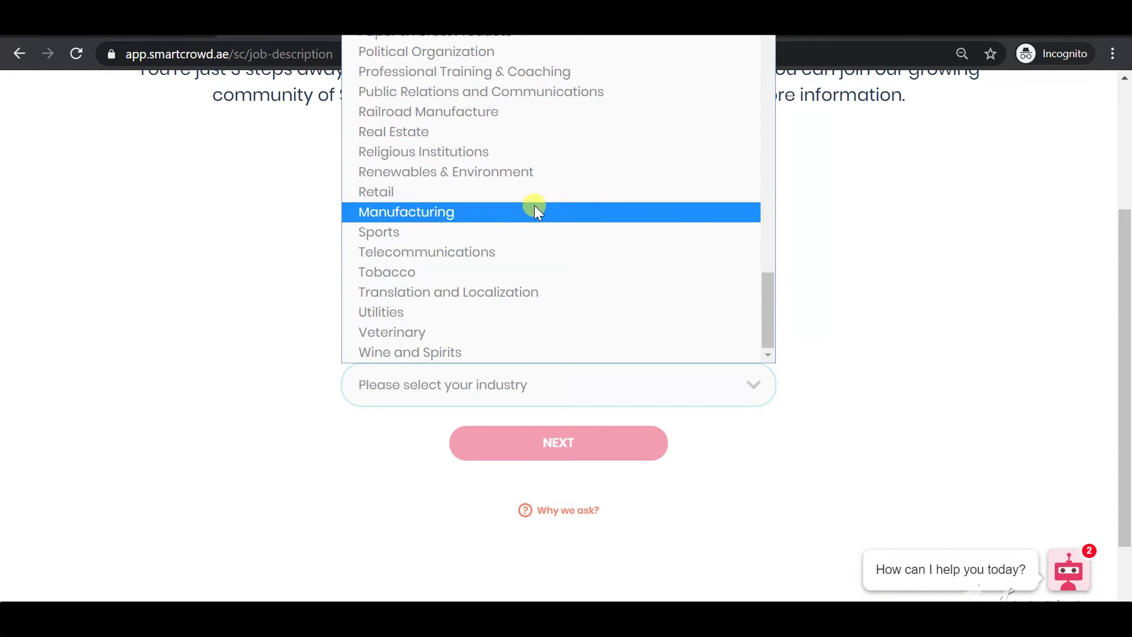
left_click(514, 133)
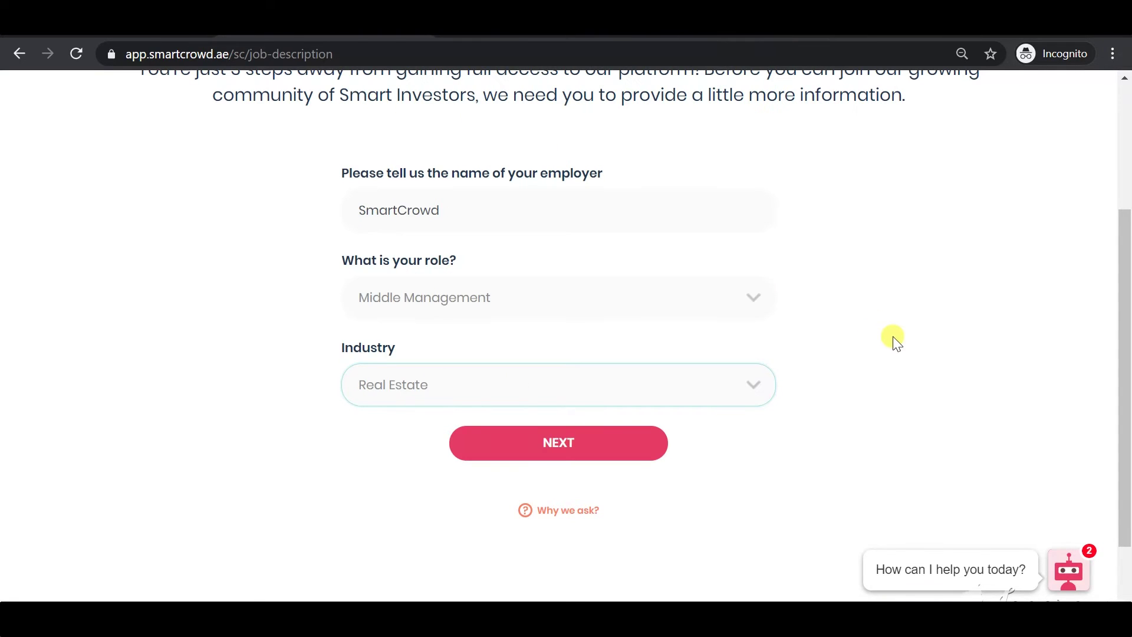
scroll(925, 374, "up", 1)
scroll(847, 399, "down", 3)
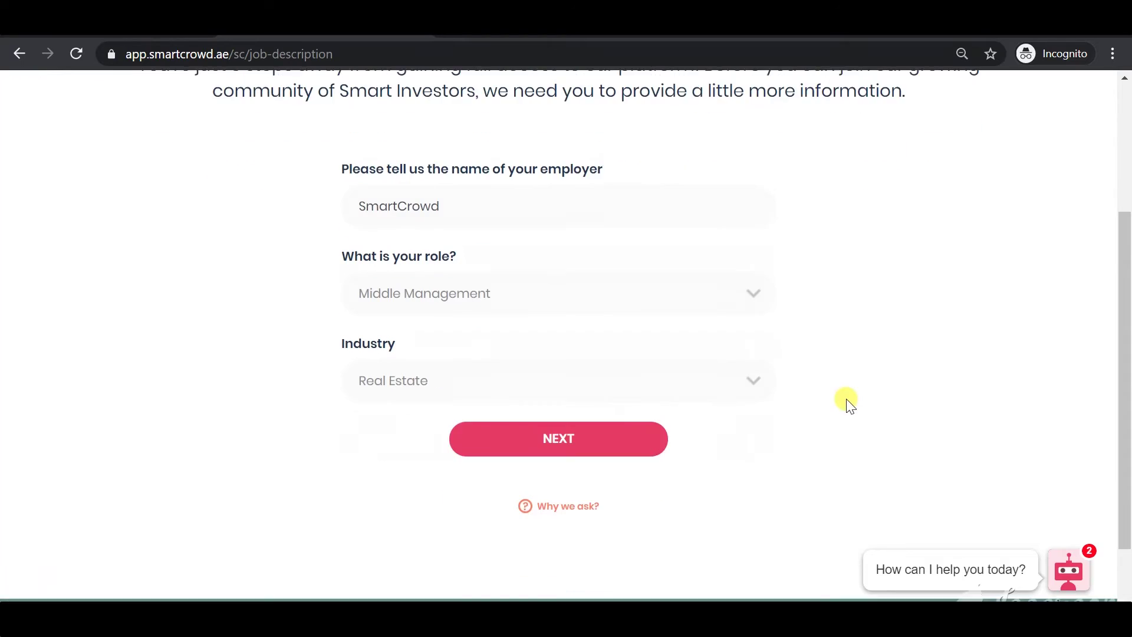
left_click(578, 354)
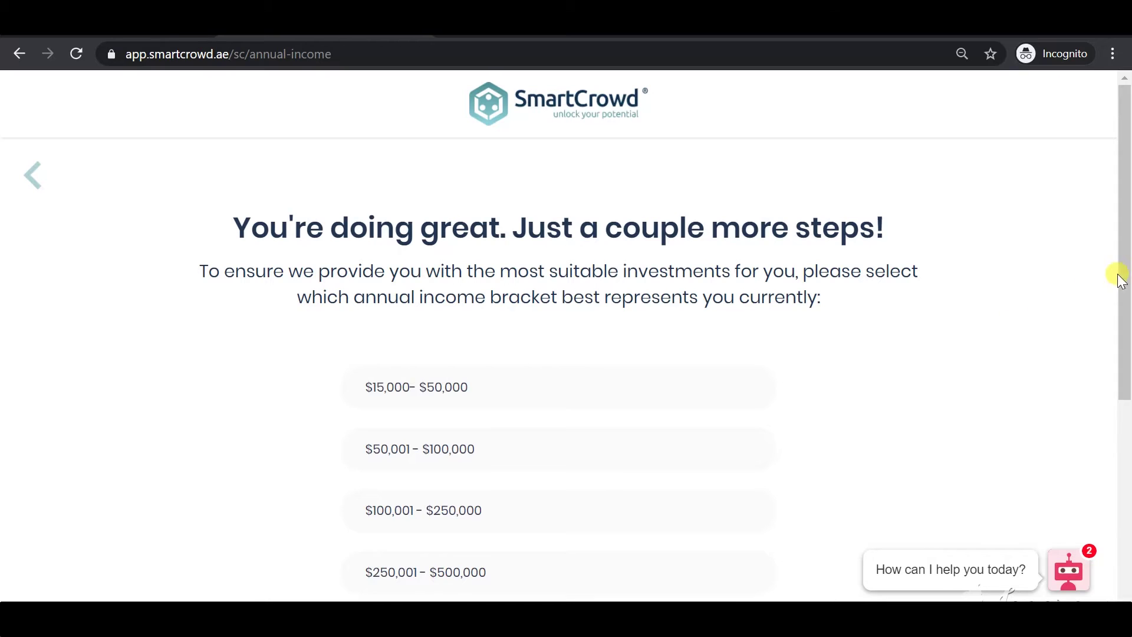
Pick the $50,001 - $100,000 annual income bracket and submit it with NEXT
left_click_drag(1126, 273, 1122, 343)
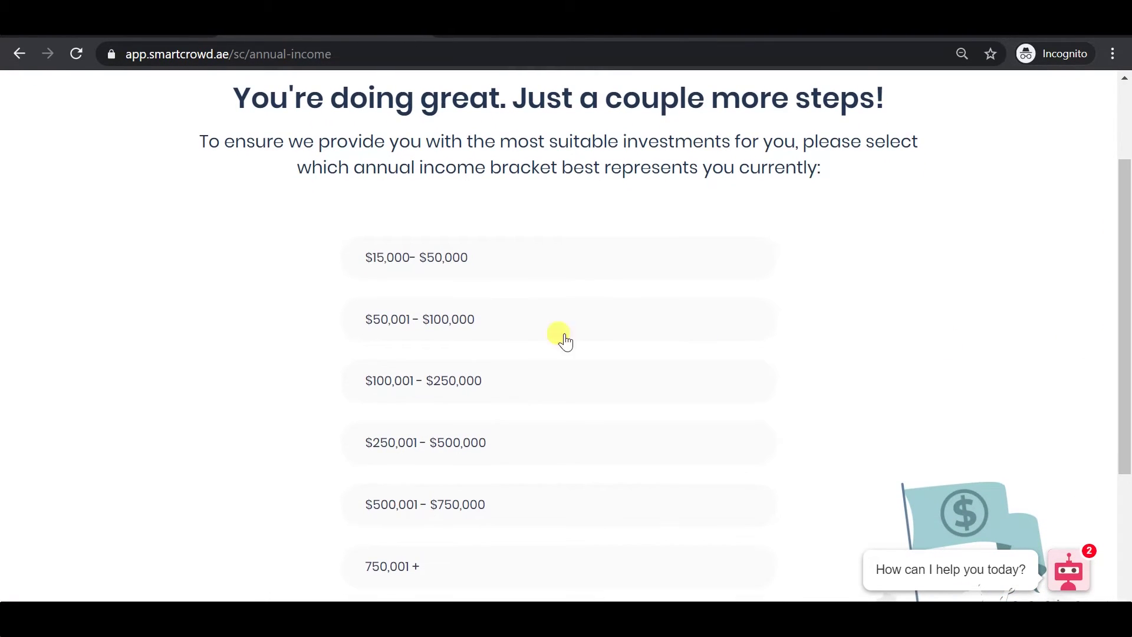
left_click(500, 327)
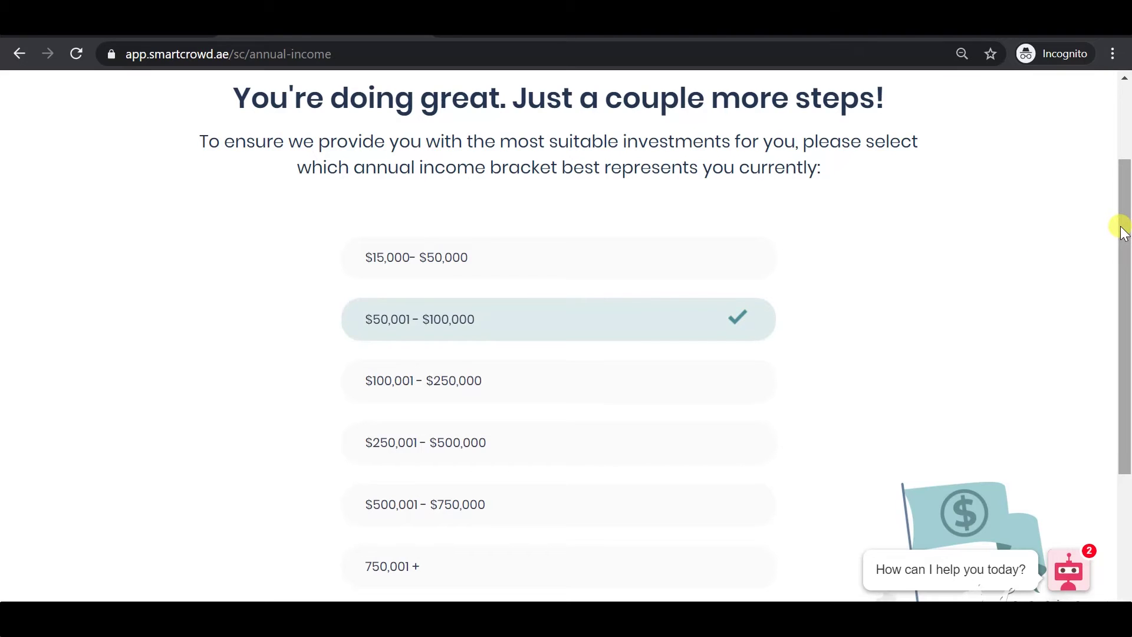
scroll(1126, 190, "up", 1)
scroll(1127, 190, "up", 2)
scroll(1117, 308, "down", 5)
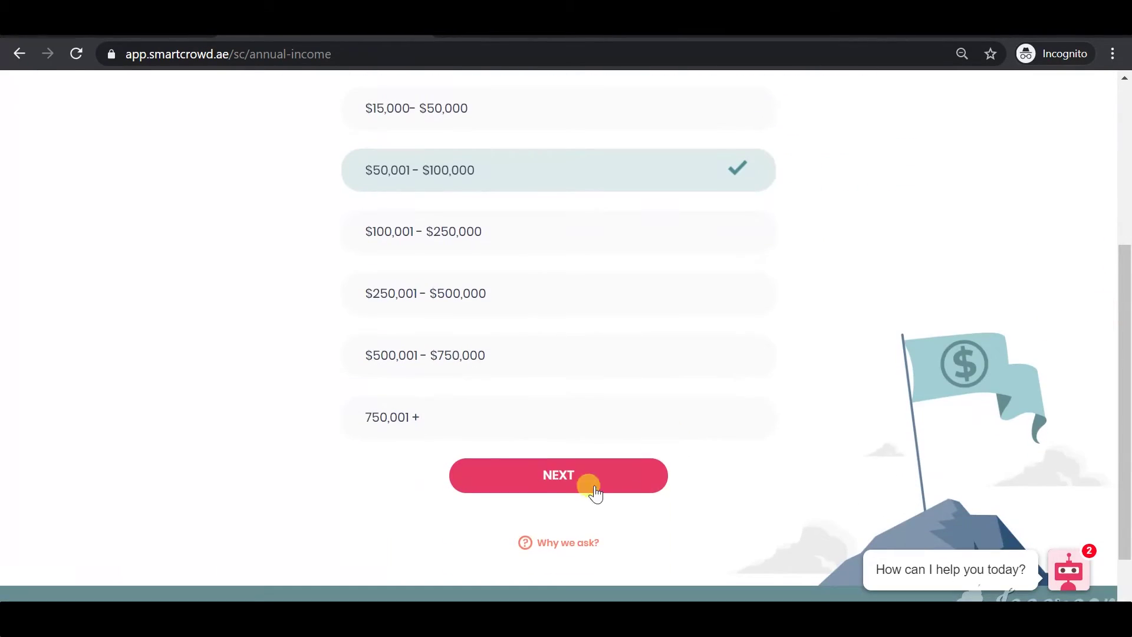
left_click(542, 491)
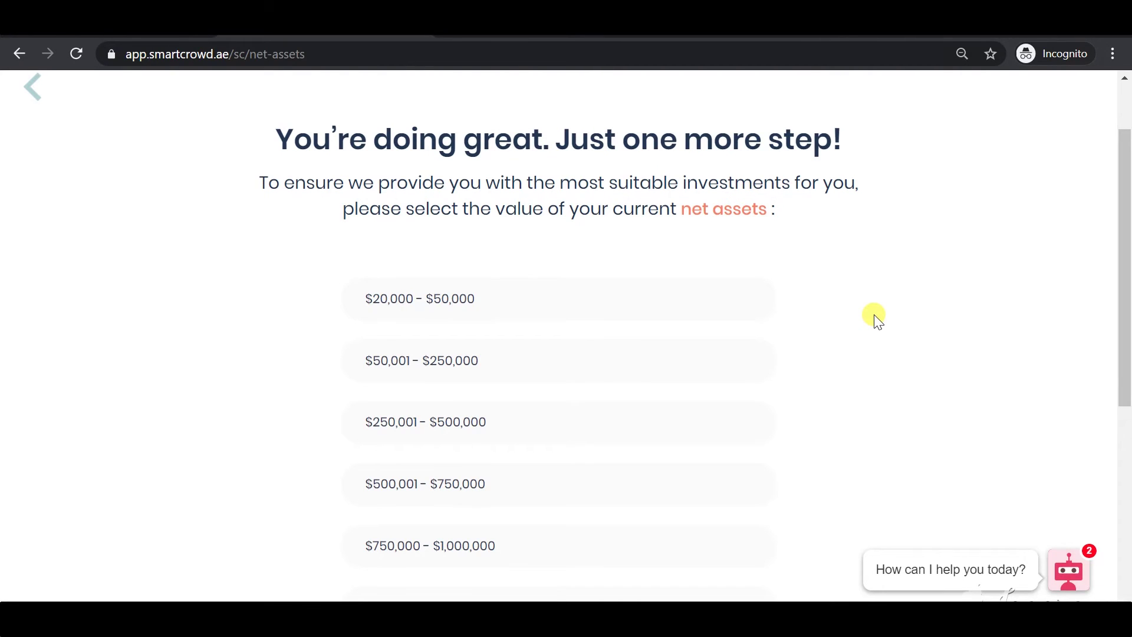
Select the $50,001 - $250,000 net assets range and submit the answer with NEXT
scroll(688, 293, "down", 3)
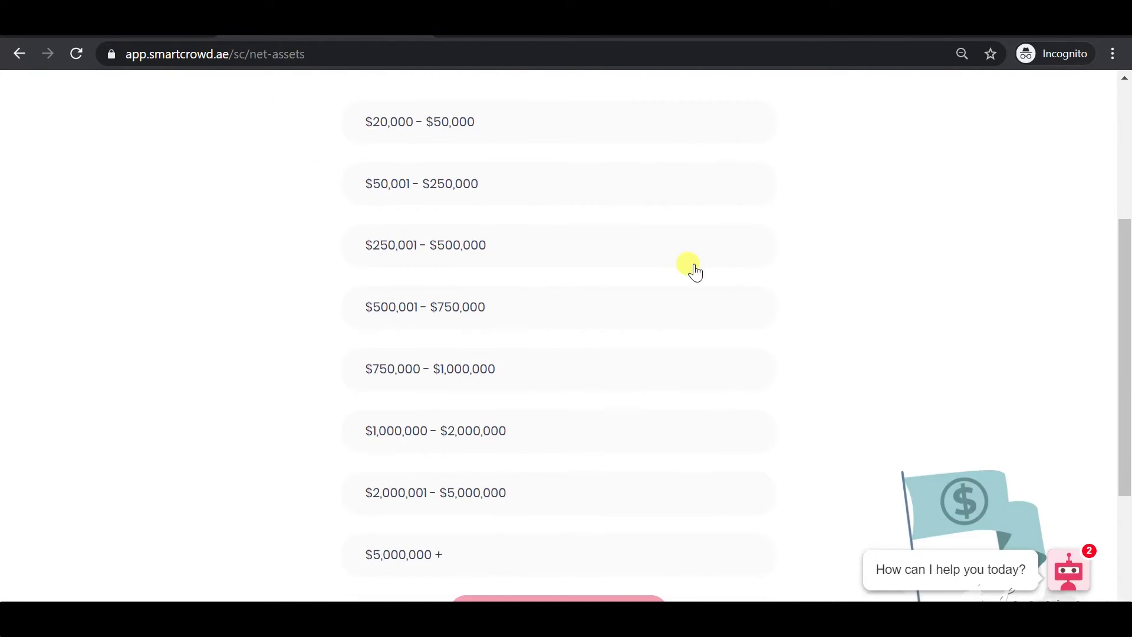
left_click(541, 192)
scroll(786, 232, "up", 1)
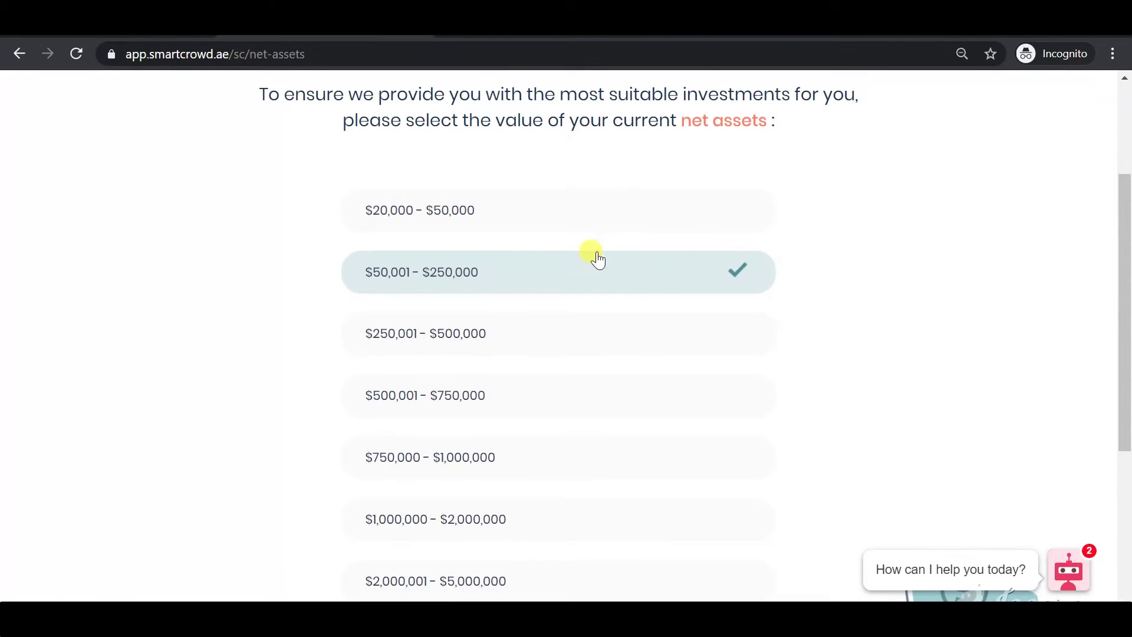
scroll(578, 243, "down", 3)
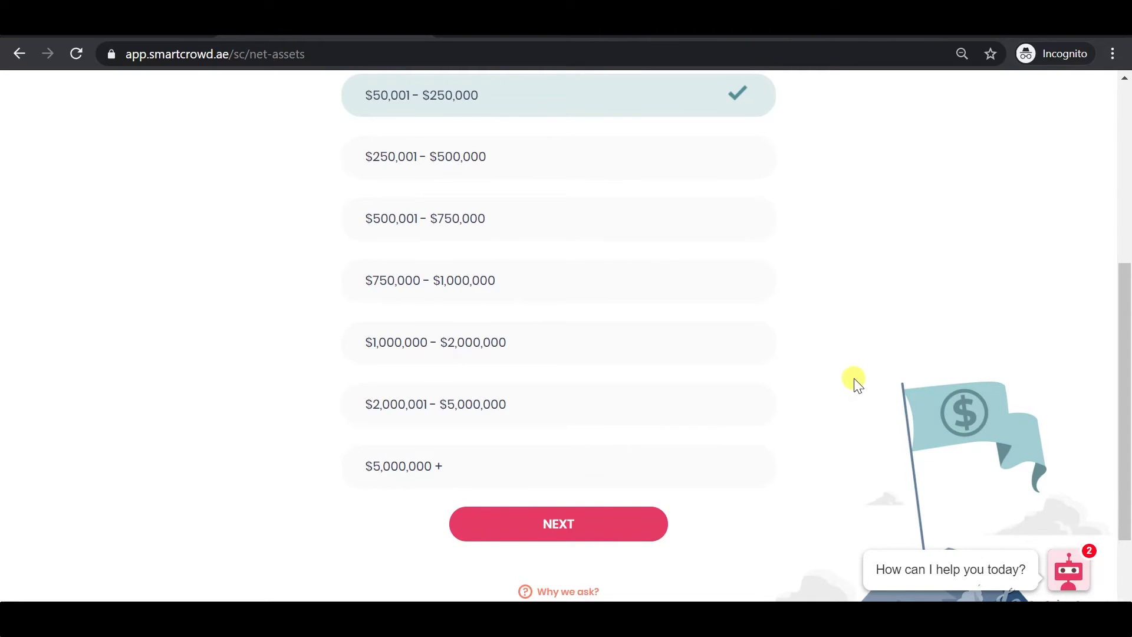
left_click(581, 536)
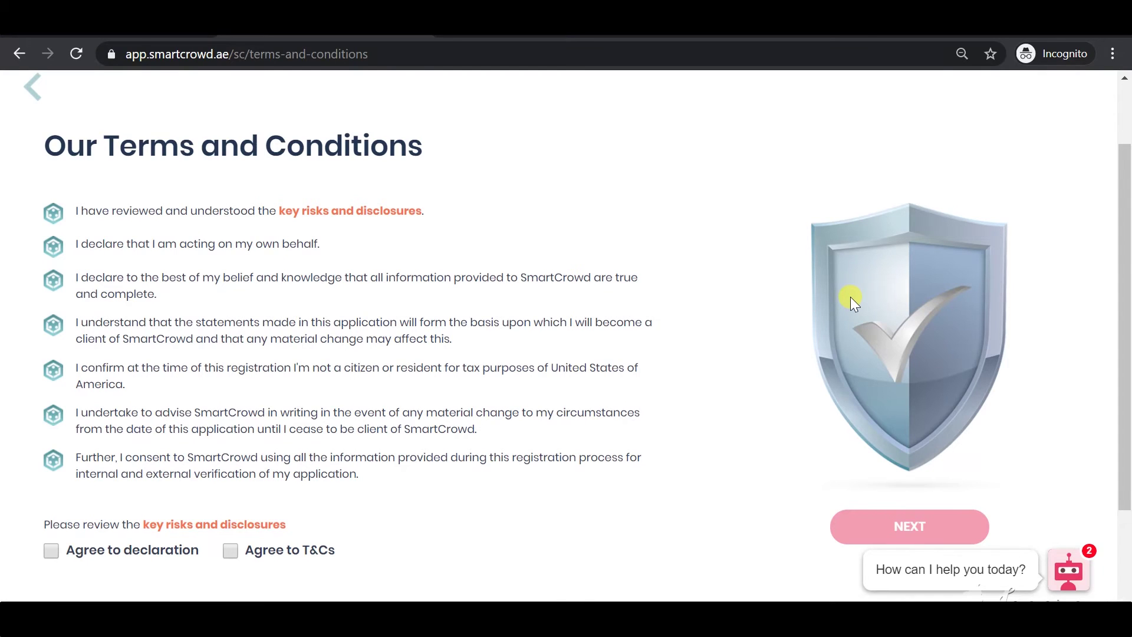
Tick Agree to declaration and Agree to T&Cs, accept the investor terms, and submit the page
left_click(231, 550)
left_click(51, 551)
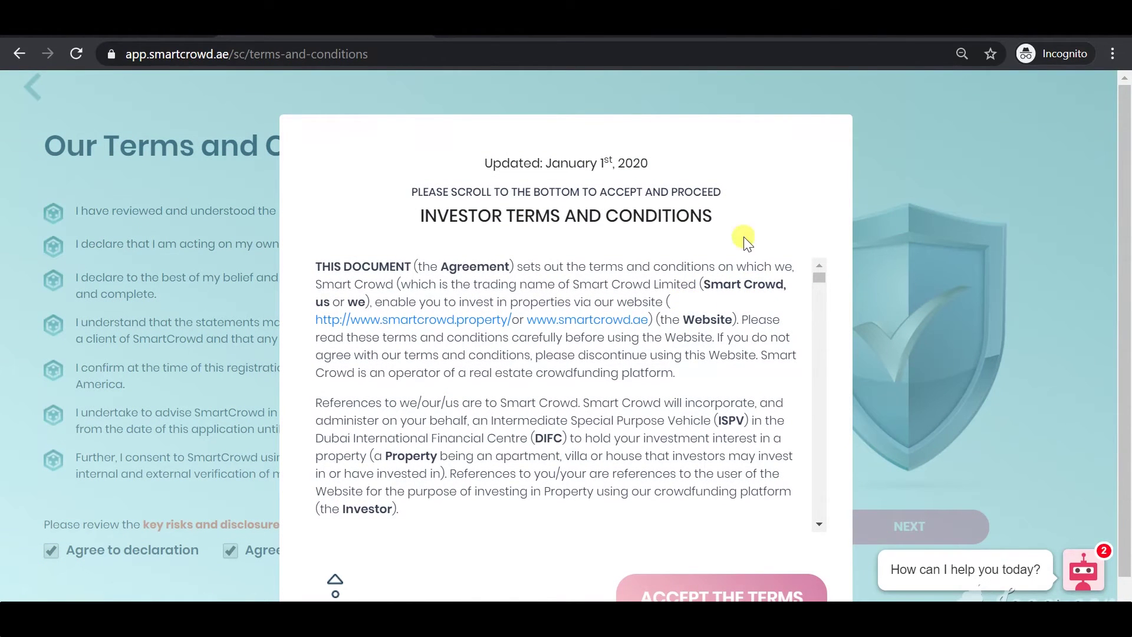
left_click_drag(818, 277, 817, 296)
left_click_drag(816, 299, 805, 523)
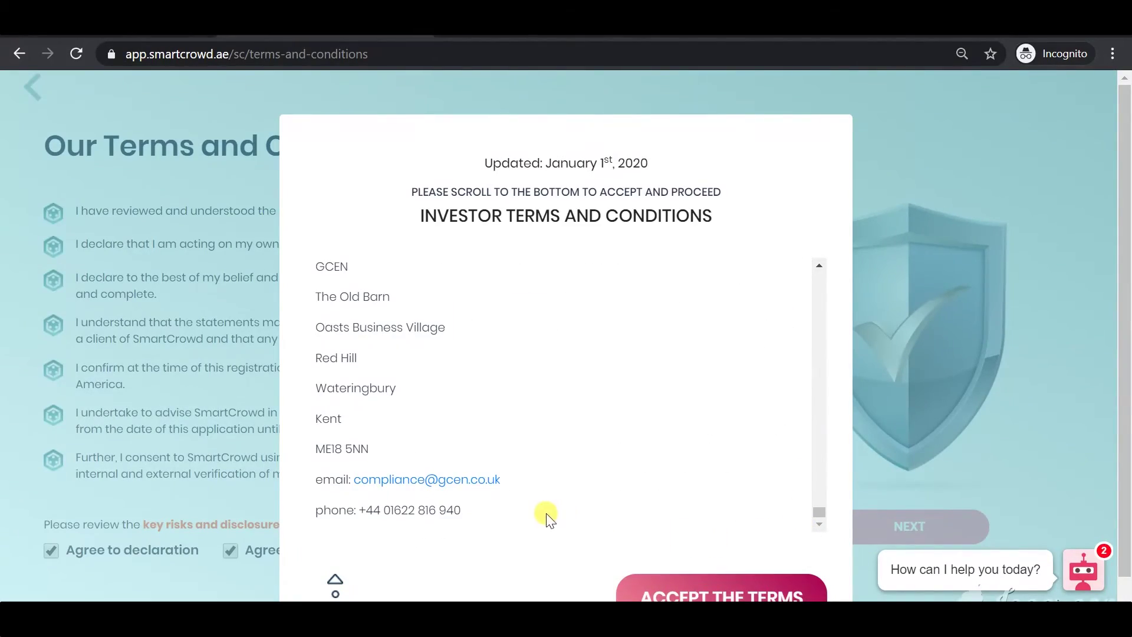
scroll(561, 519, "down", 1)
left_click(720, 583)
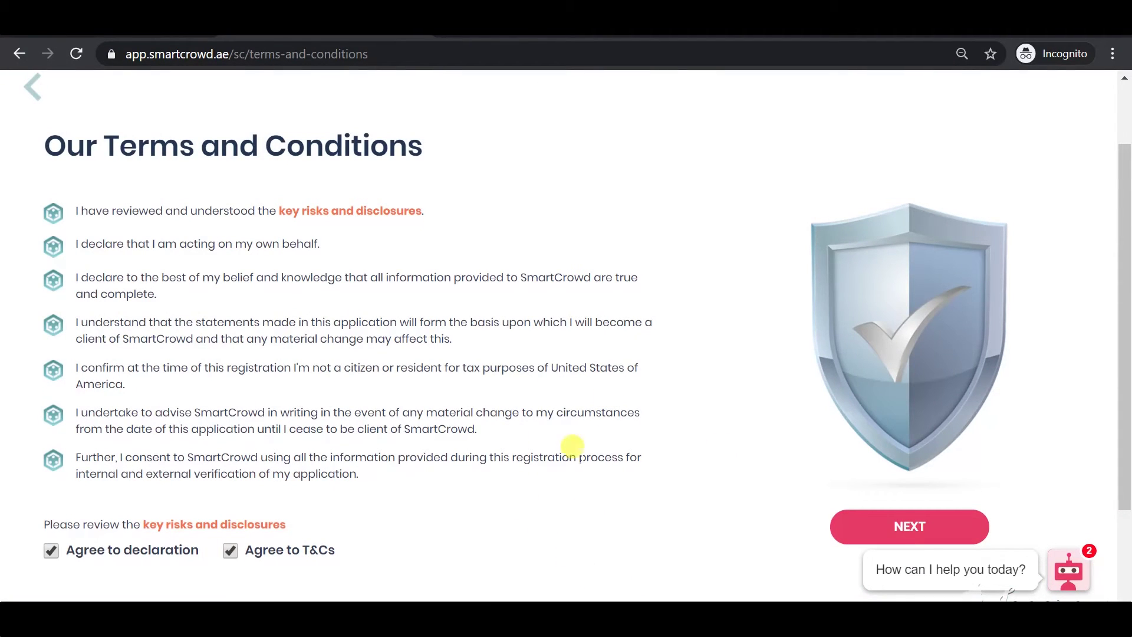
left_click(926, 531)
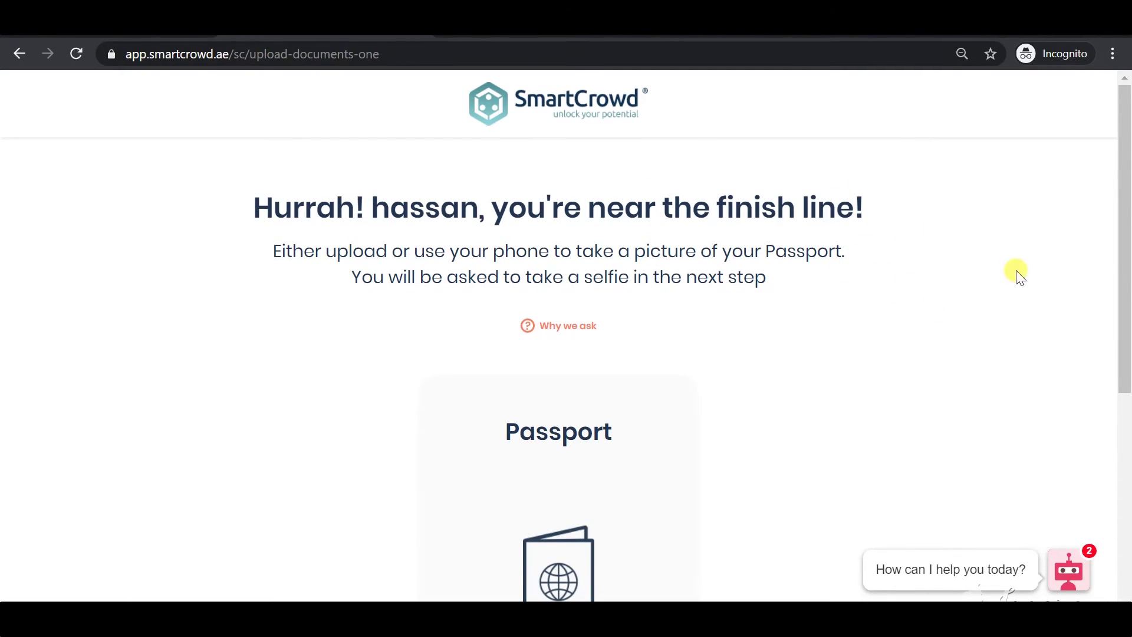
Scroll down the passport upload page to the Passport card
left_click_drag(1126, 239, 1125, 293)
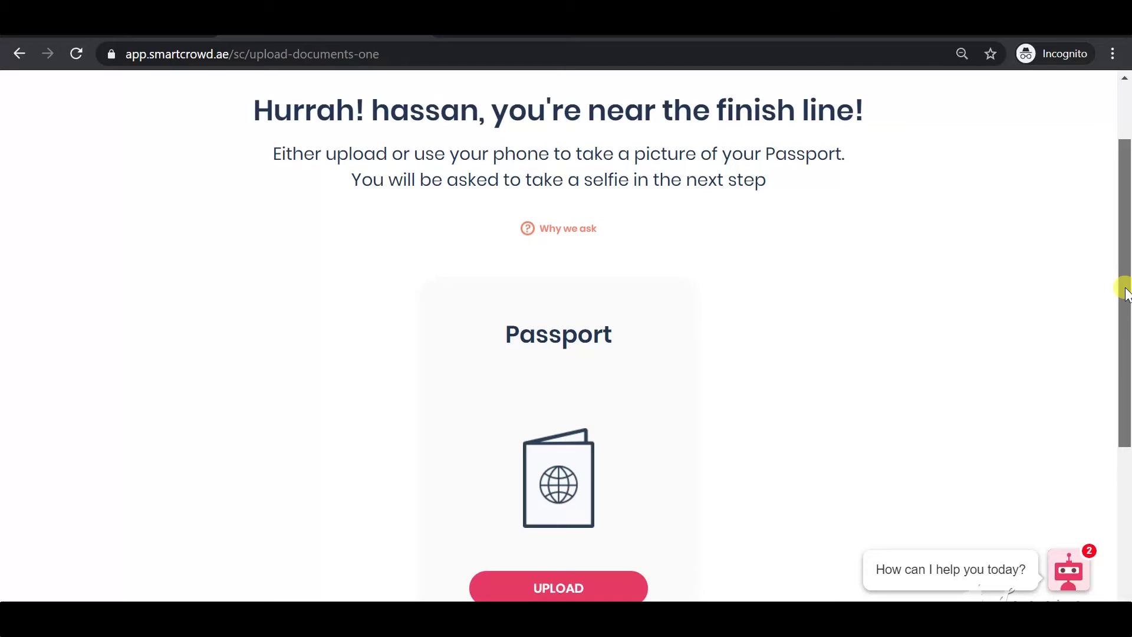
left_click_drag(1126, 293, 1125, 294)
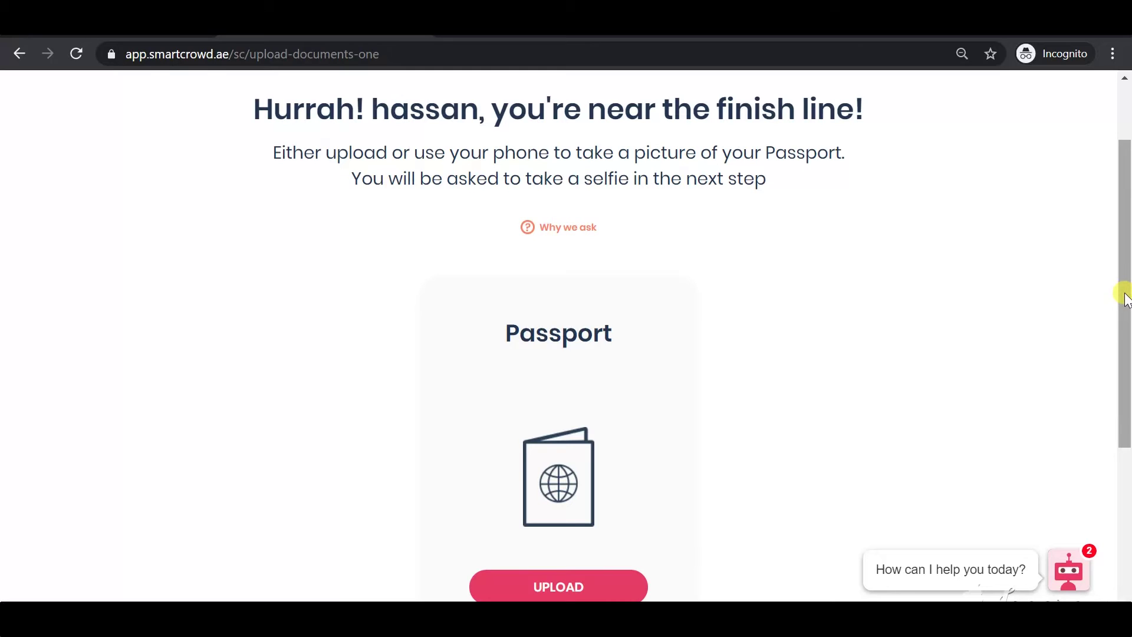
left_click_drag(1123, 300, 1121, 326)
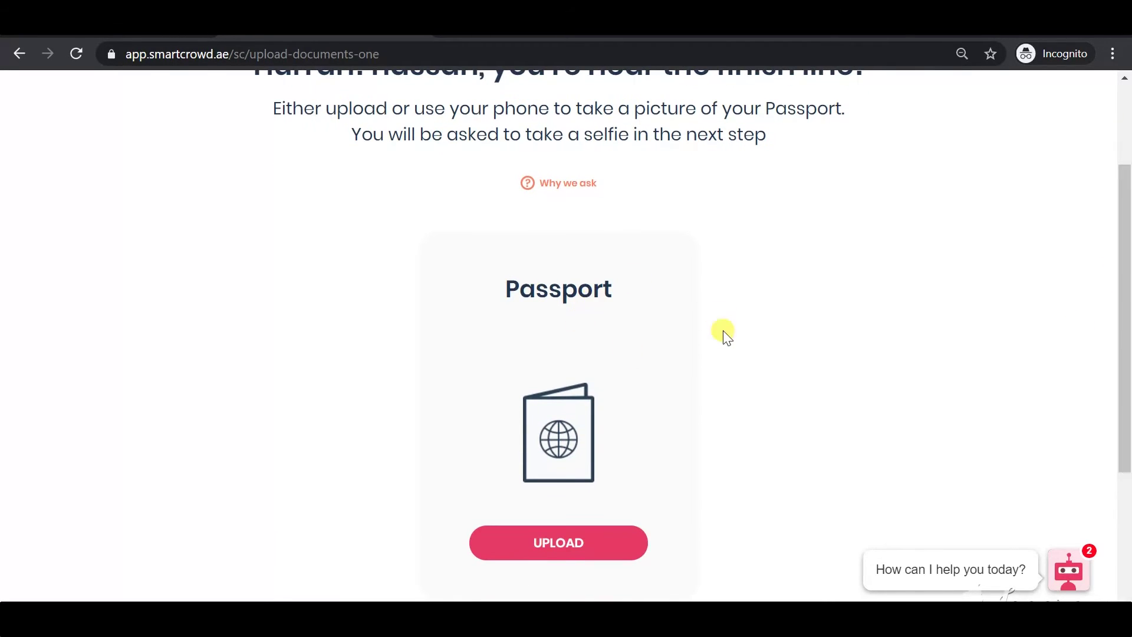
left_click_drag(1127, 260, 1121, 280)
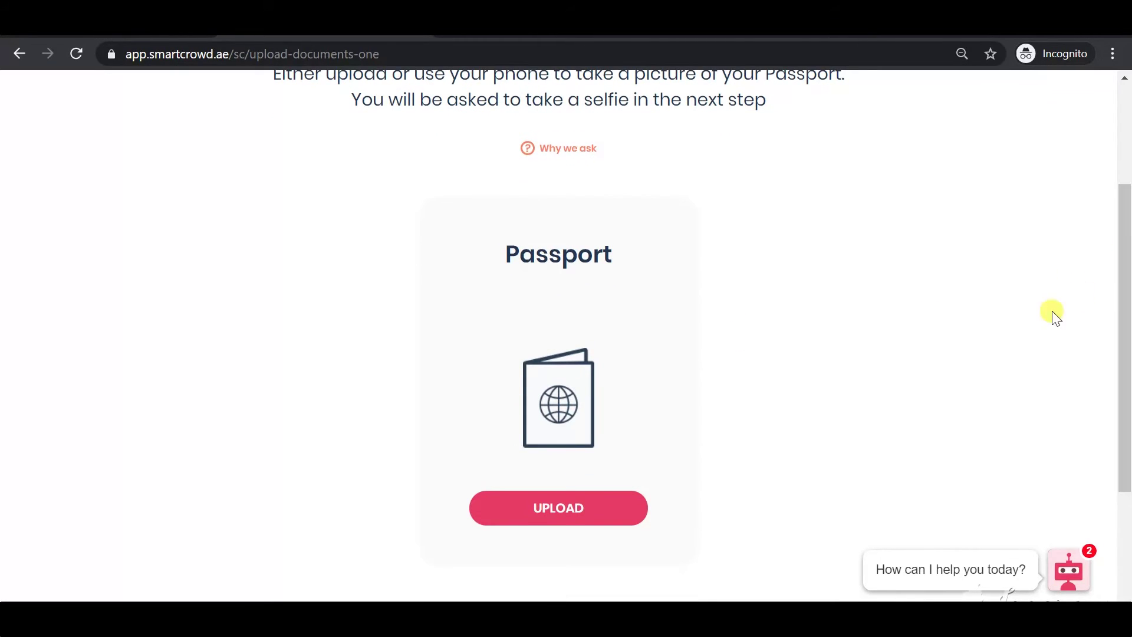
Upload the passport image from Desktop > SmartCrowd Registration for the readability check
left_click(549, 514)
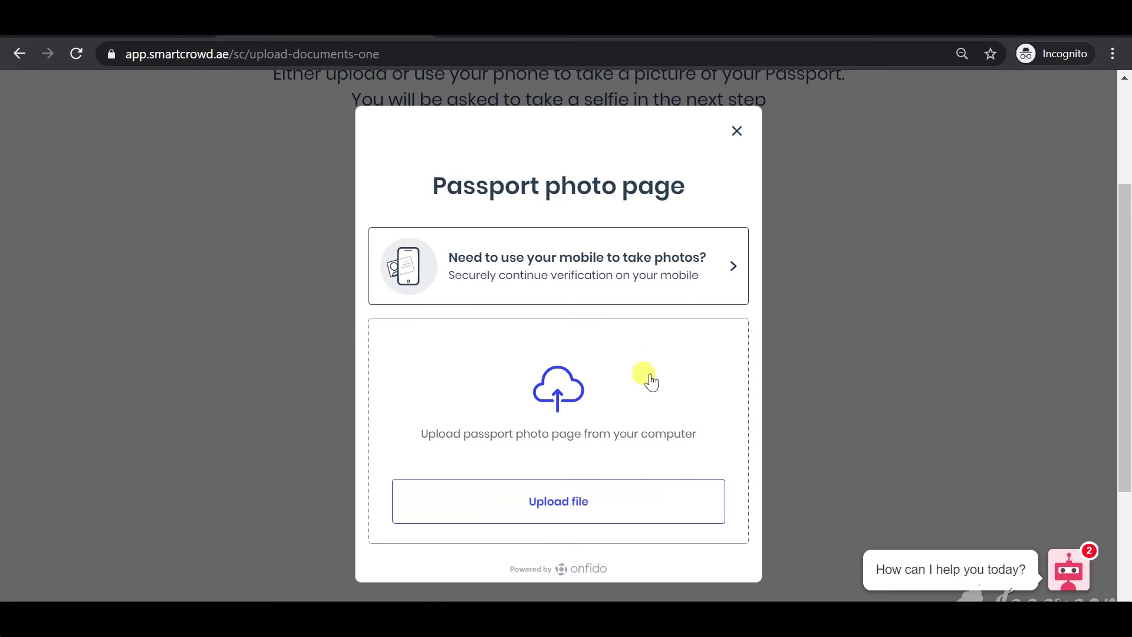
scroll(678, 403, "down", 2)
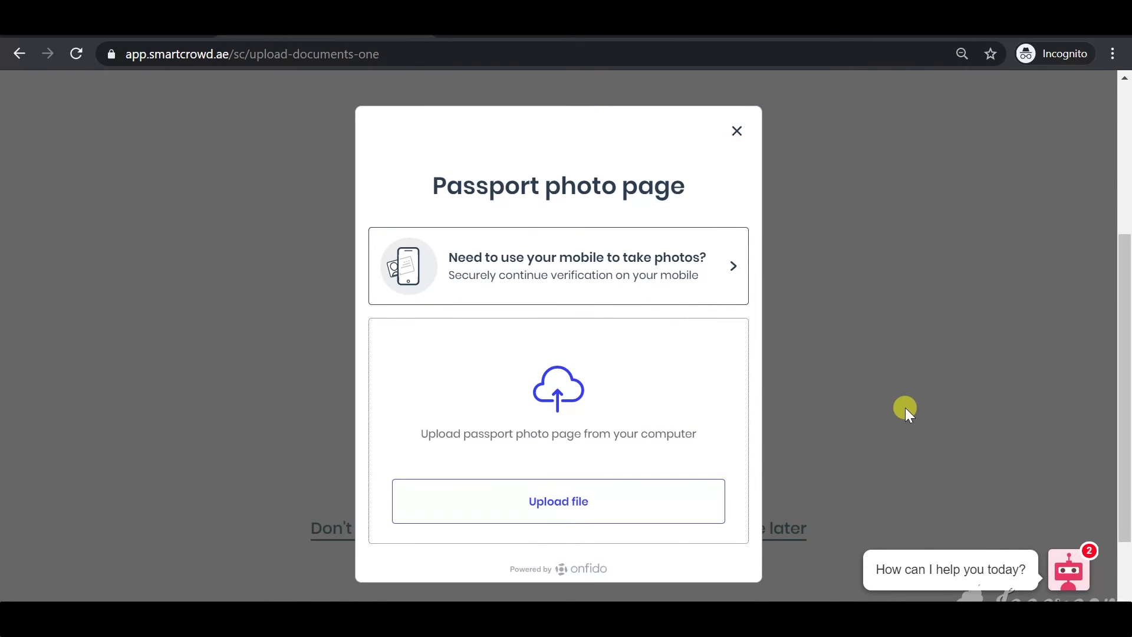
left_click(584, 501)
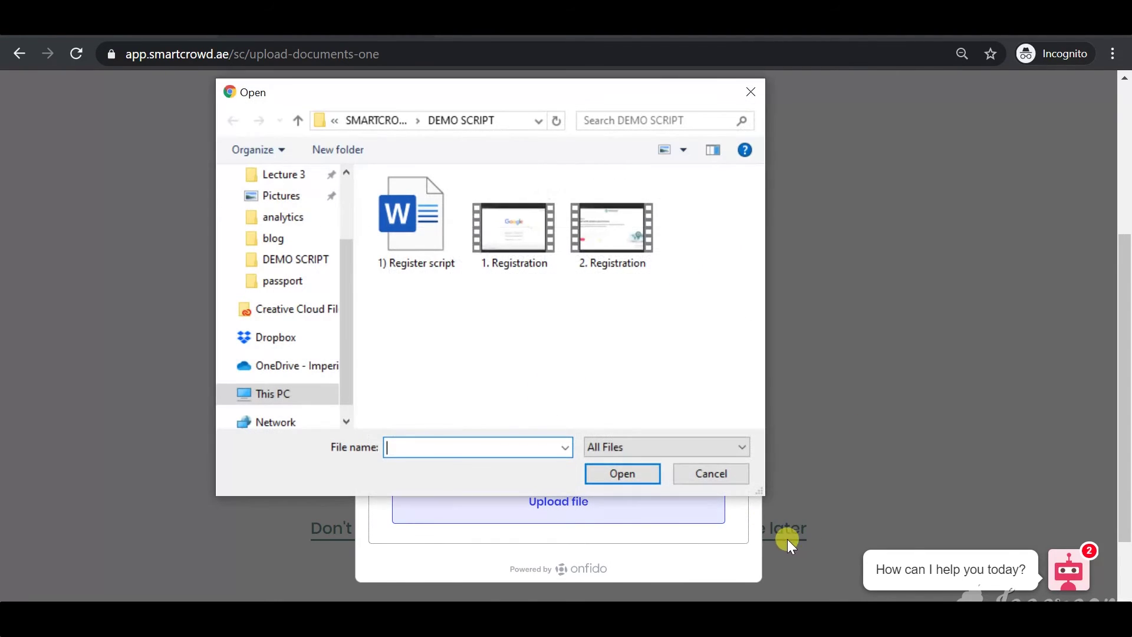
scroll(339, 318, "up", 2)
left_click(279, 210)
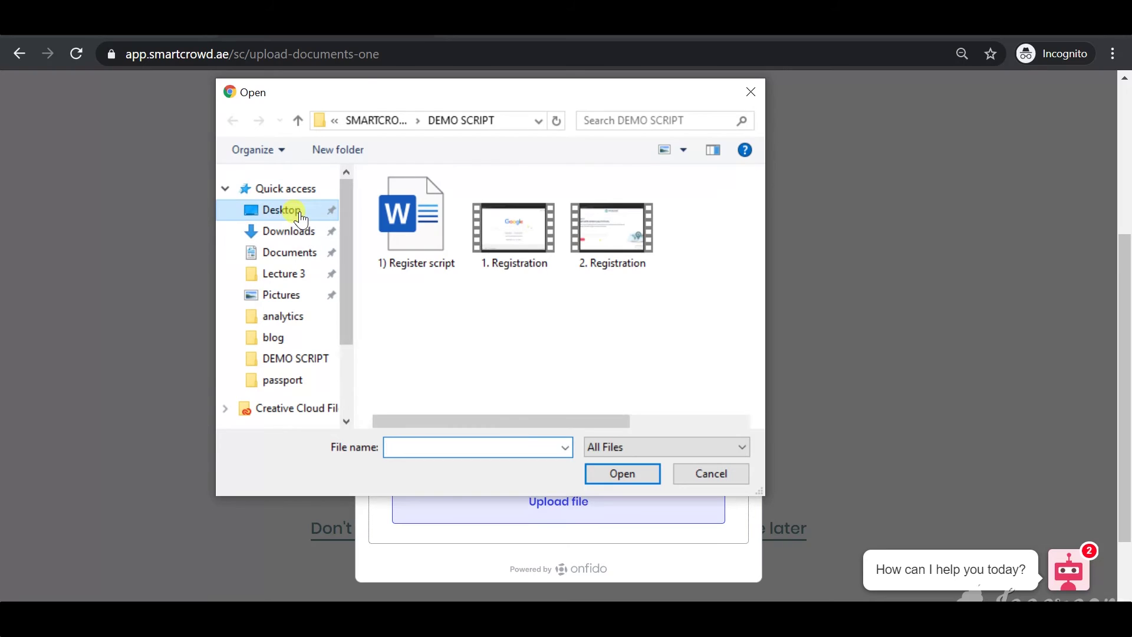
left_click_drag(749, 208, 733, 246)
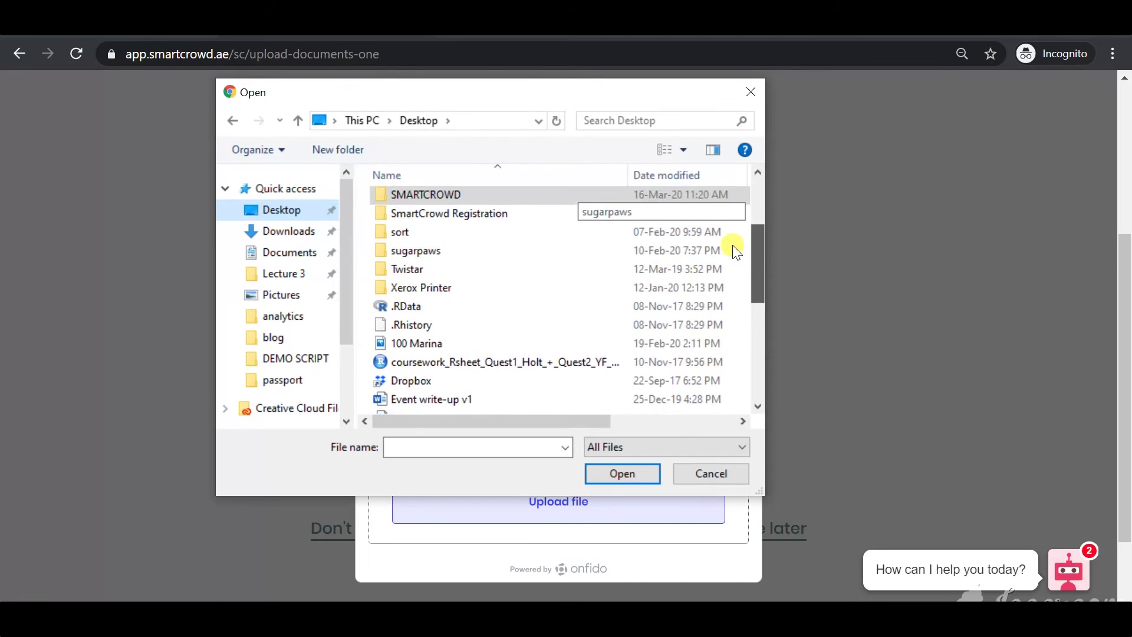
double_click(563, 222)
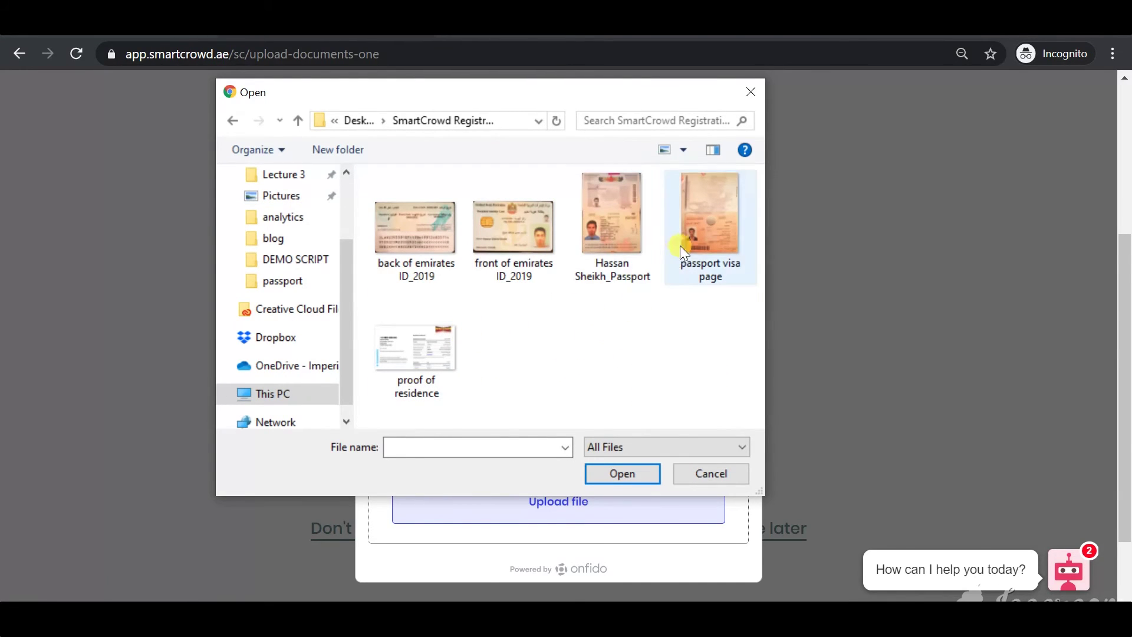
left_click(613, 239)
left_click(623, 473)
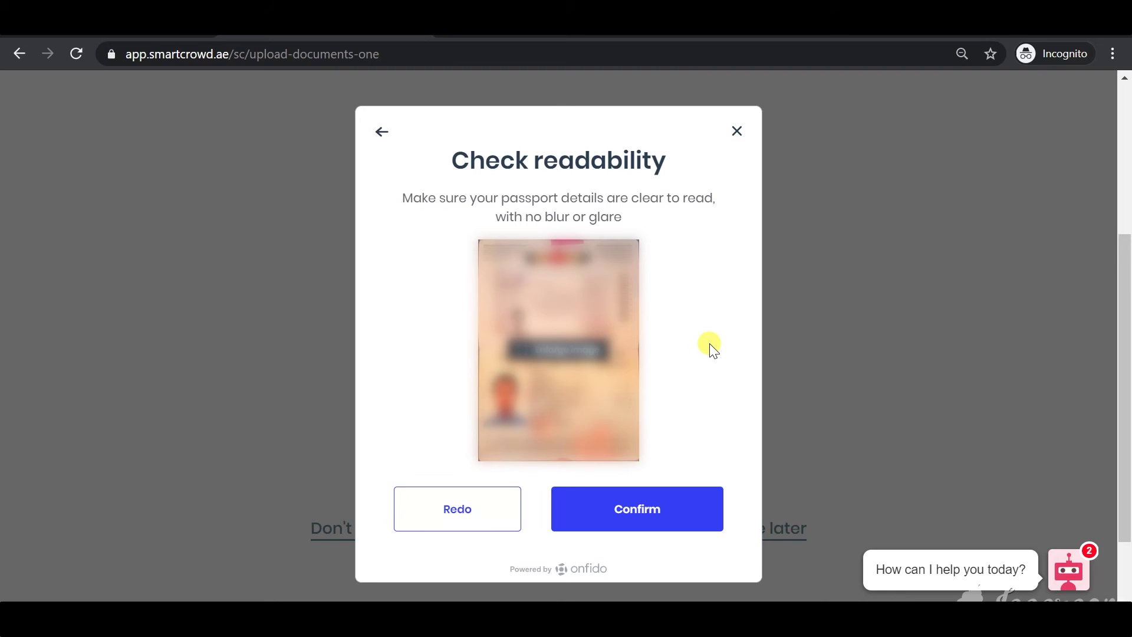
Confirm the passport image is readable, allow camera access, then capture and submit a selfie
left_click(645, 513)
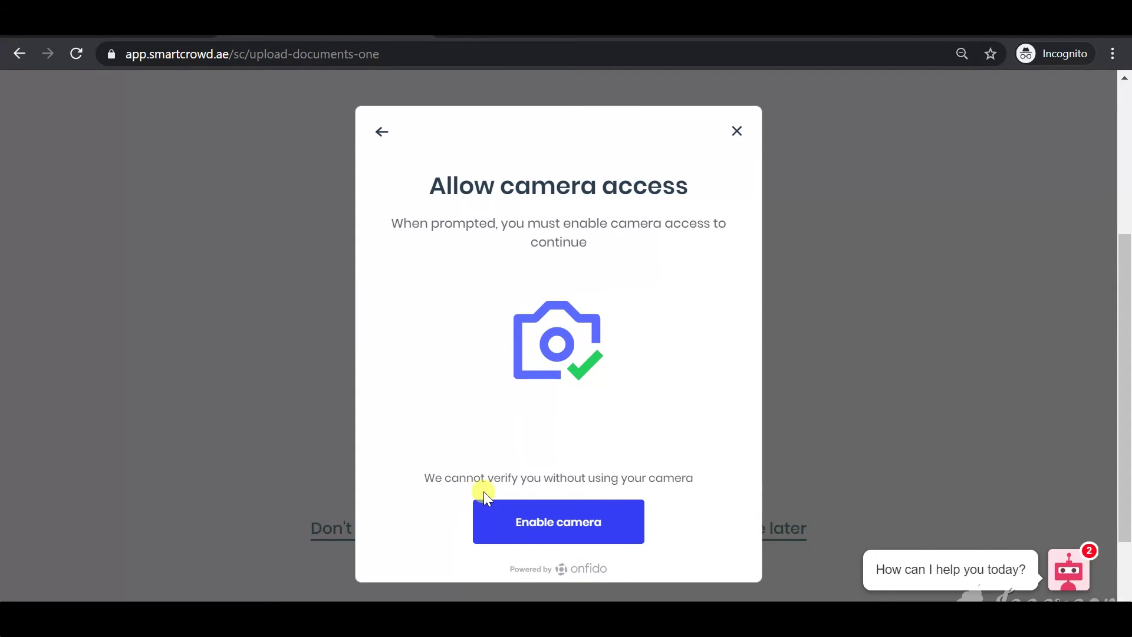
left_click(568, 525)
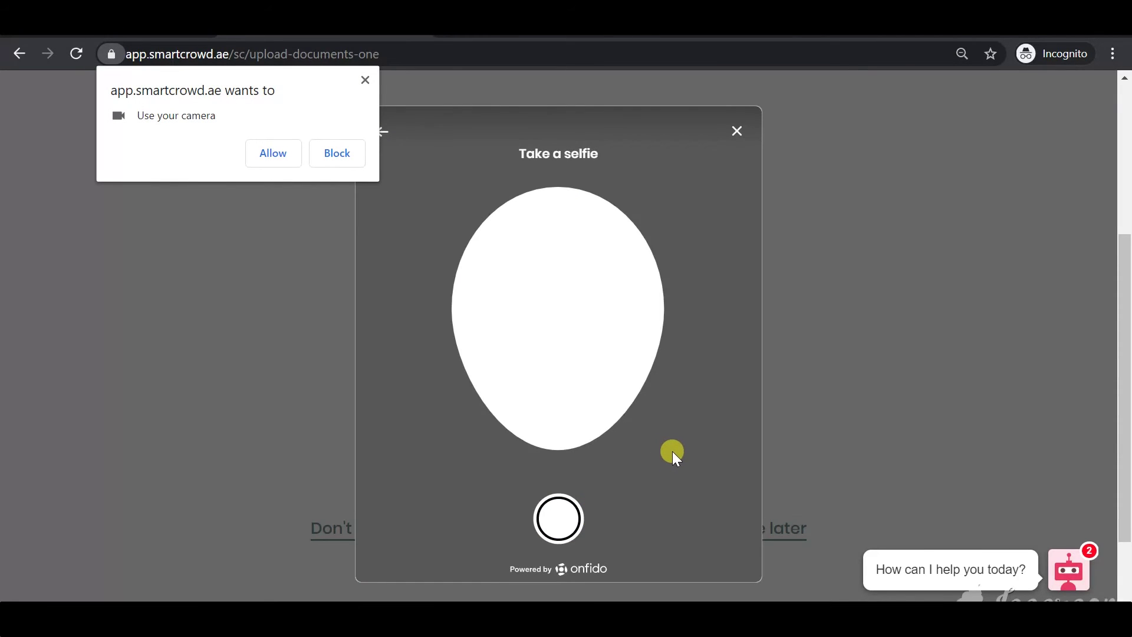
left_click(280, 155)
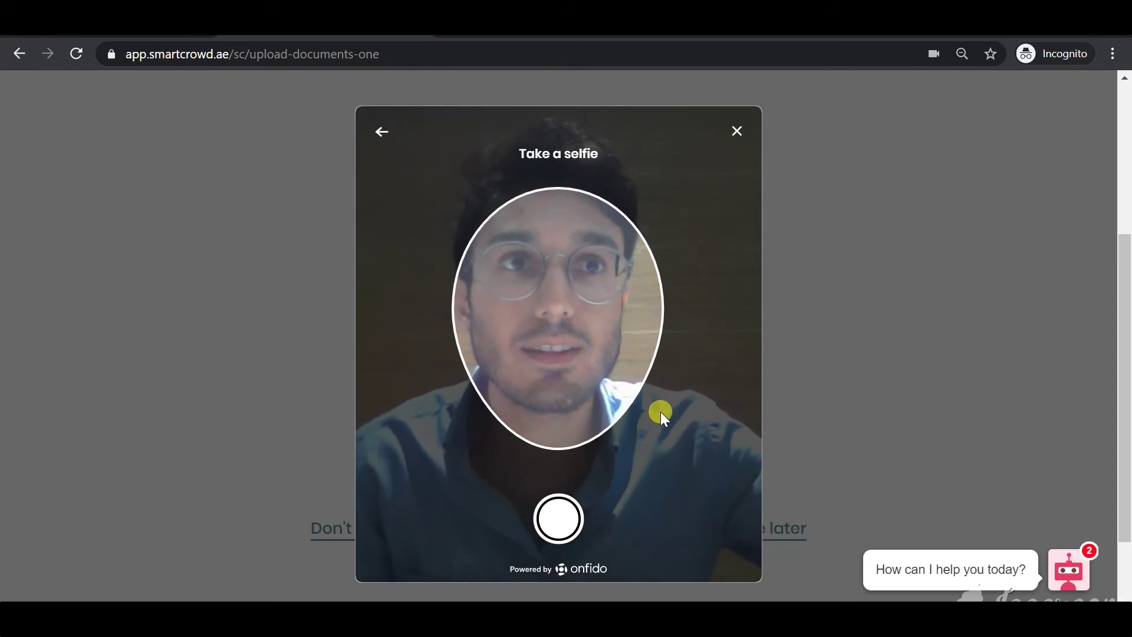
left_click(560, 528)
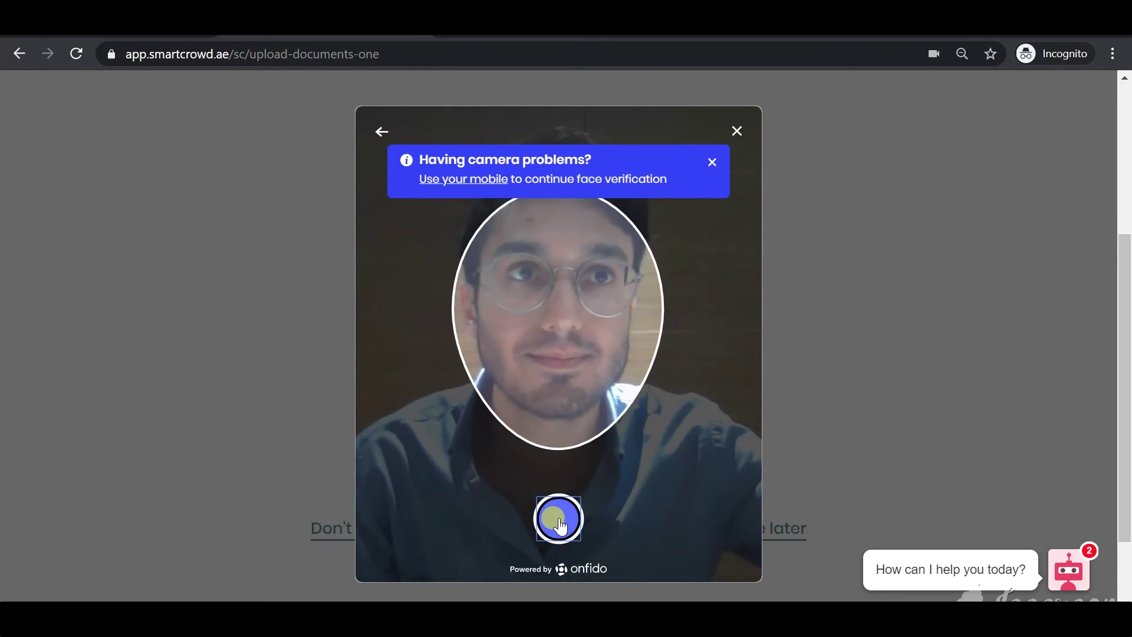
left_click(661, 522)
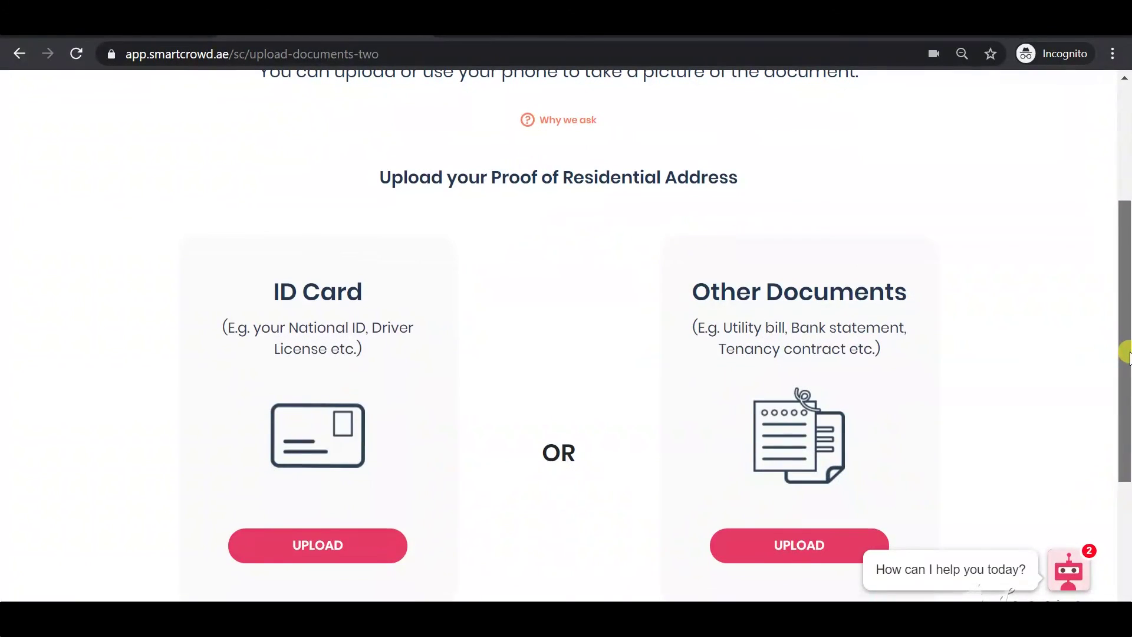
Scroll the Proof of Residential Address page and start the ID Card upload
mouse_move(1126, 354)
left_mouse_down()
mouse_move(1127, 302)
mouse_move(1127, 366)
left_mouse_up()
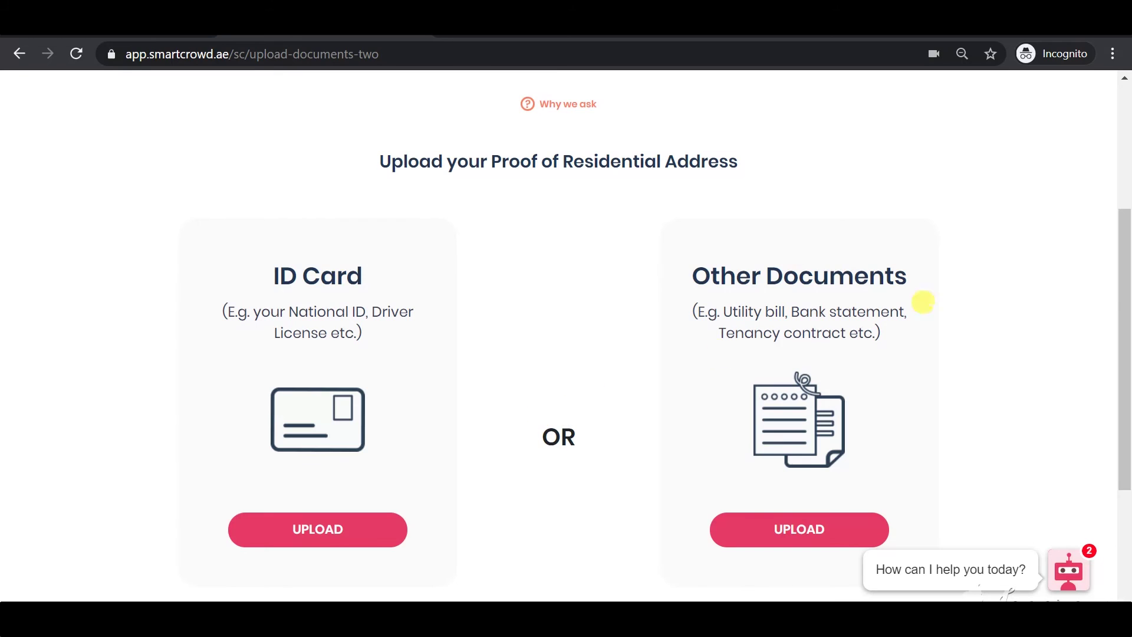
mouse_move(1125, 281)
left_mouse_down()
mouse_move(1126, 257)
mouse_move(1124, 291)
left_mouse_up()
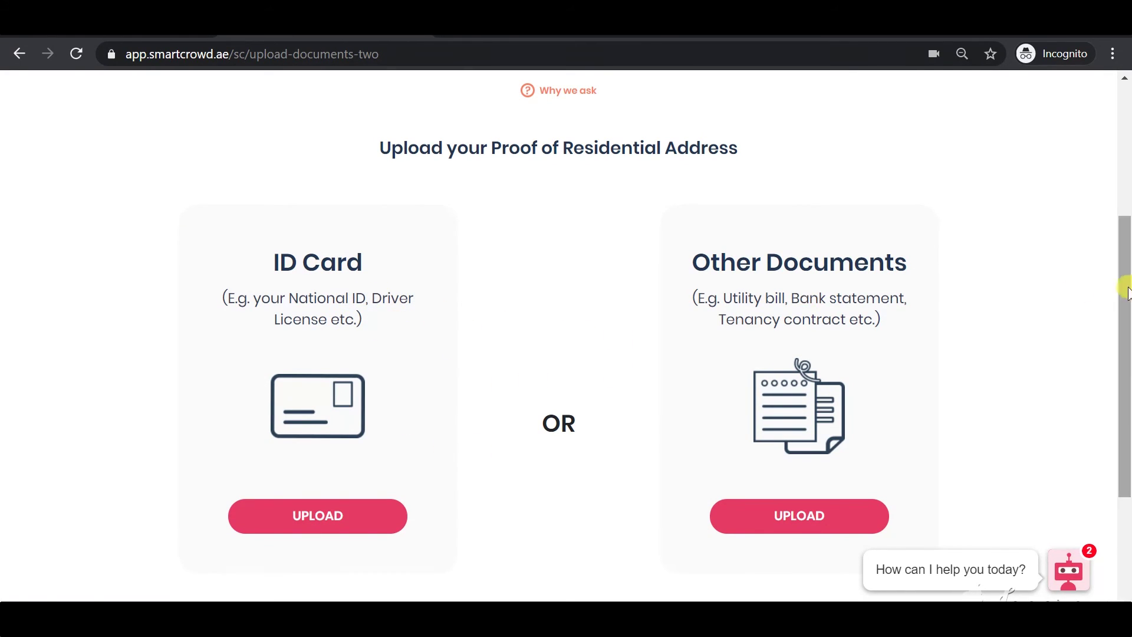
left_click(322, 516)
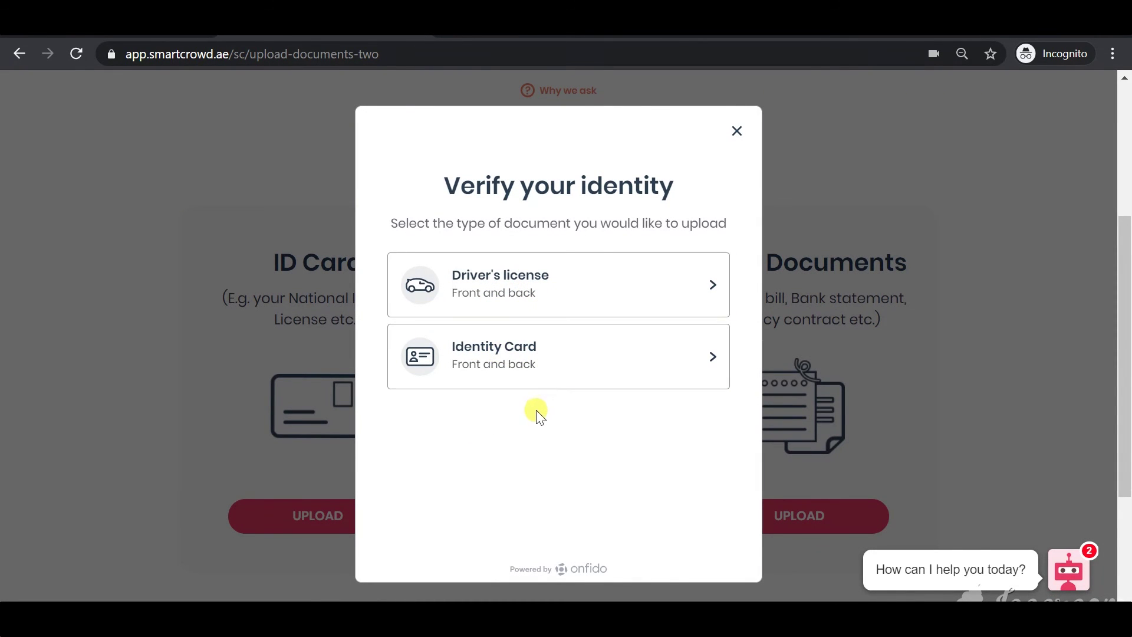
Choose Identity Card, upload the 'front of emirates ID_2019' image and confirm it is readable
left_click(534, 361)
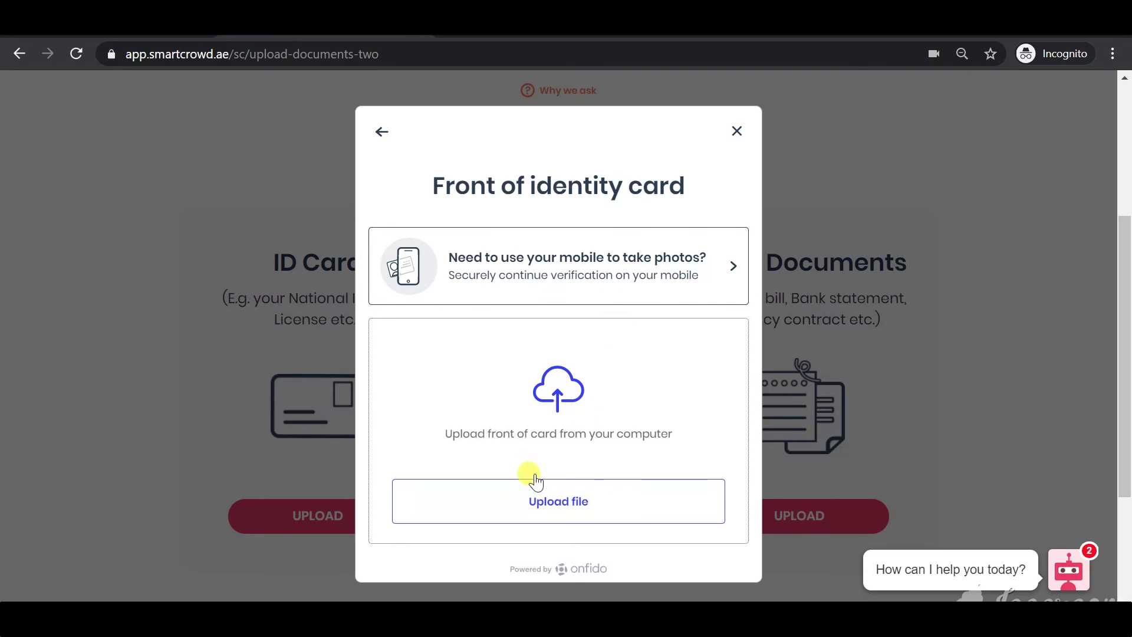
left_click(561, 506)
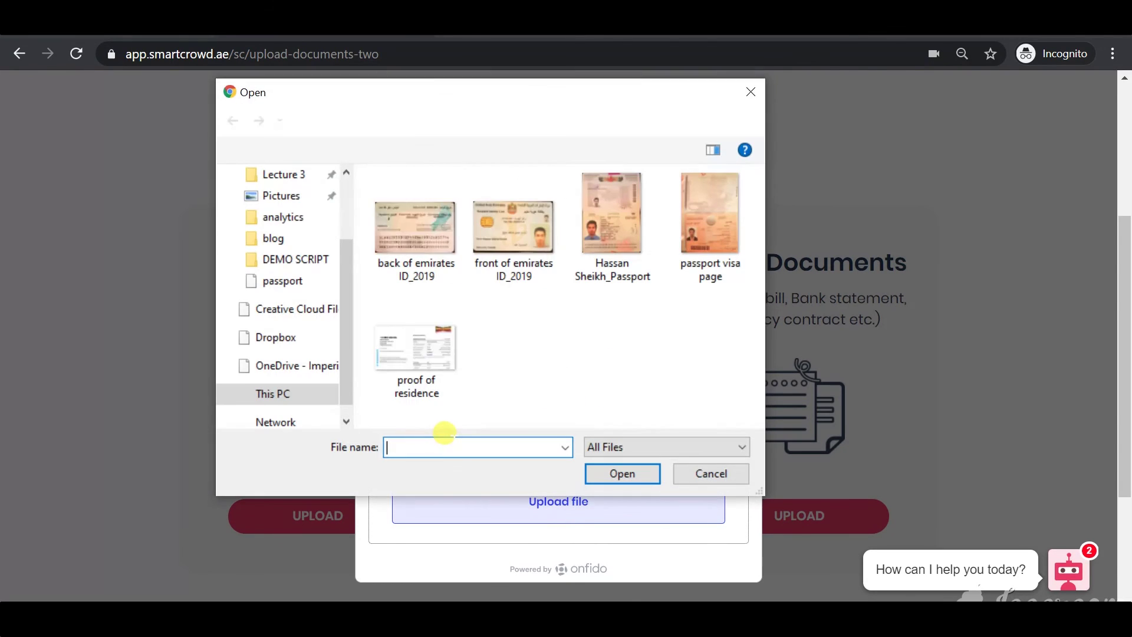
left_click(522, 231)
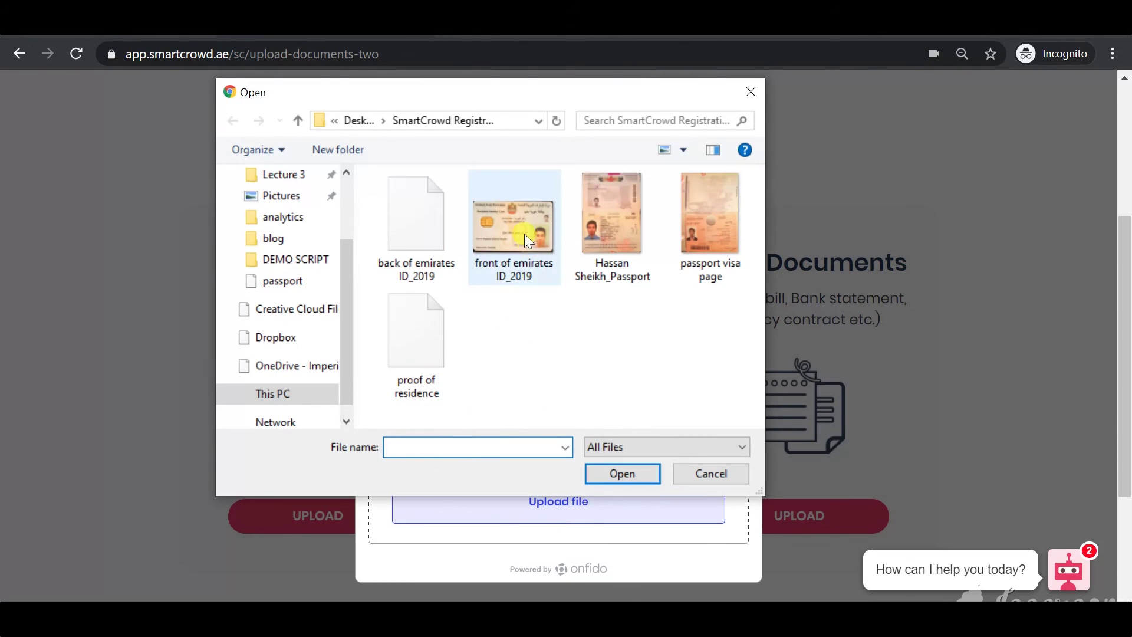
left_click(620, 475)
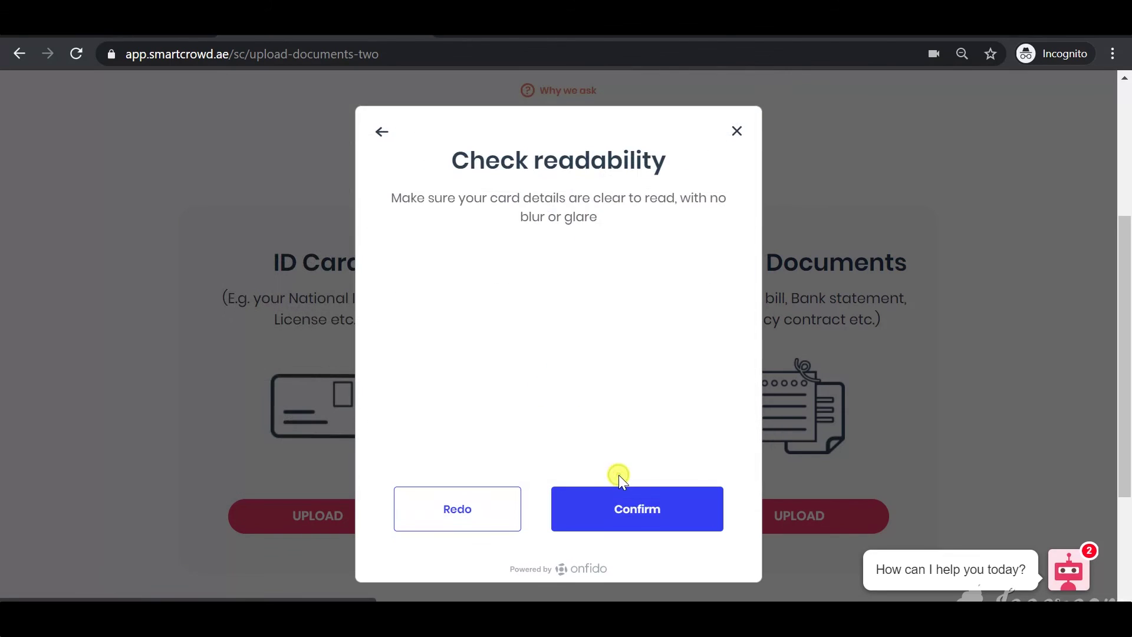
left_click(640, 513)
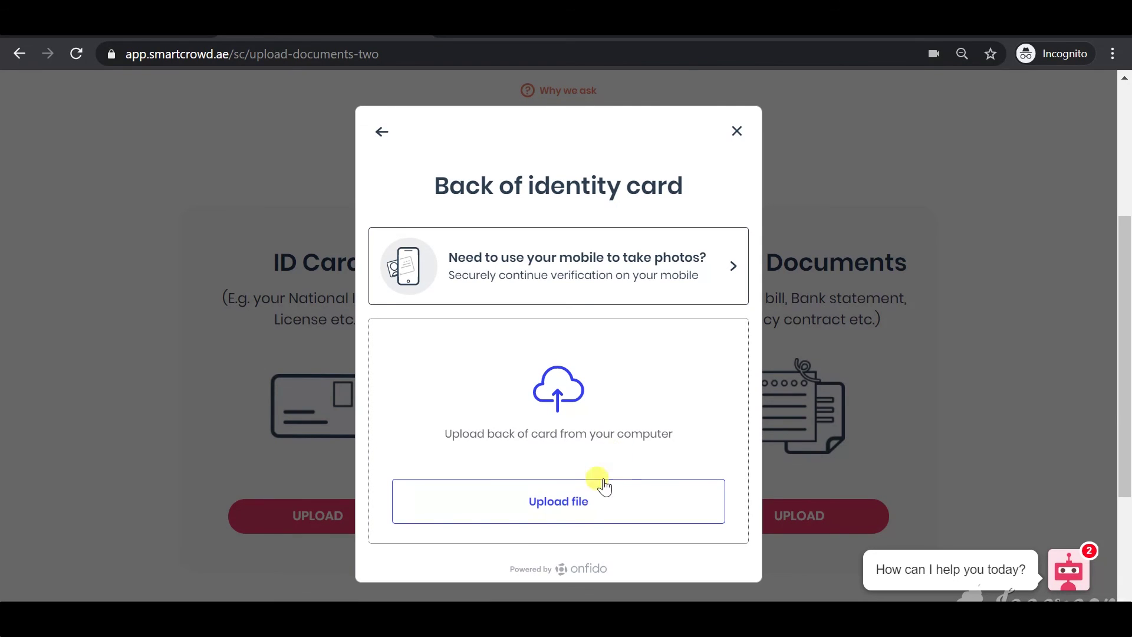
Upload the 'back of emirates ID_2019' image and confirm it is readable
left_click(584, 502)
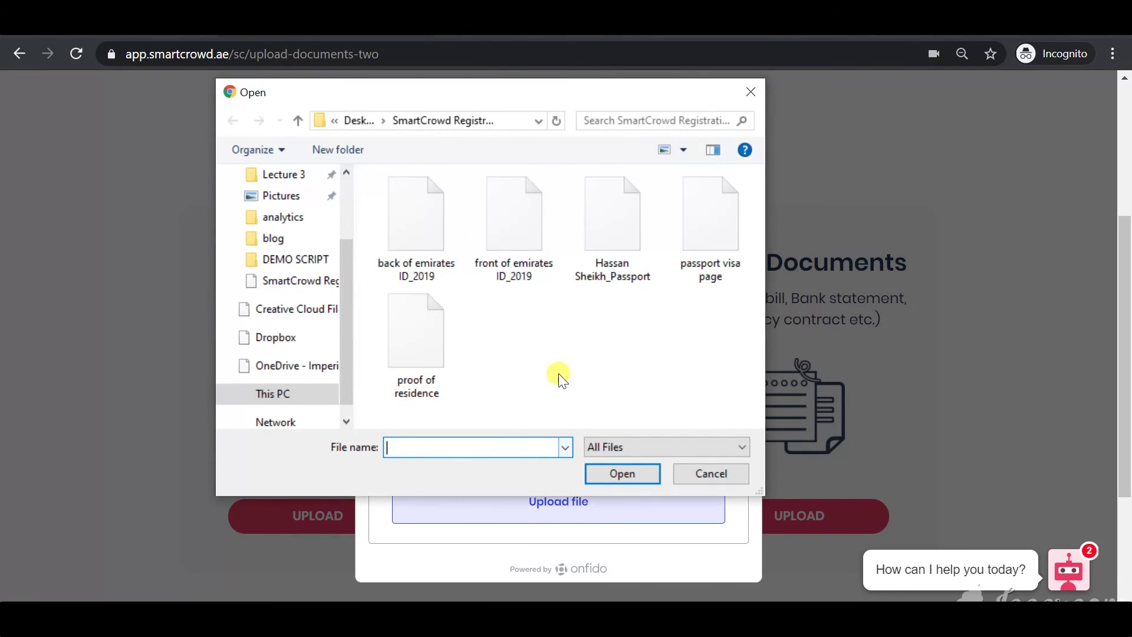
left_click(423, 219)
left_click(625, 472)
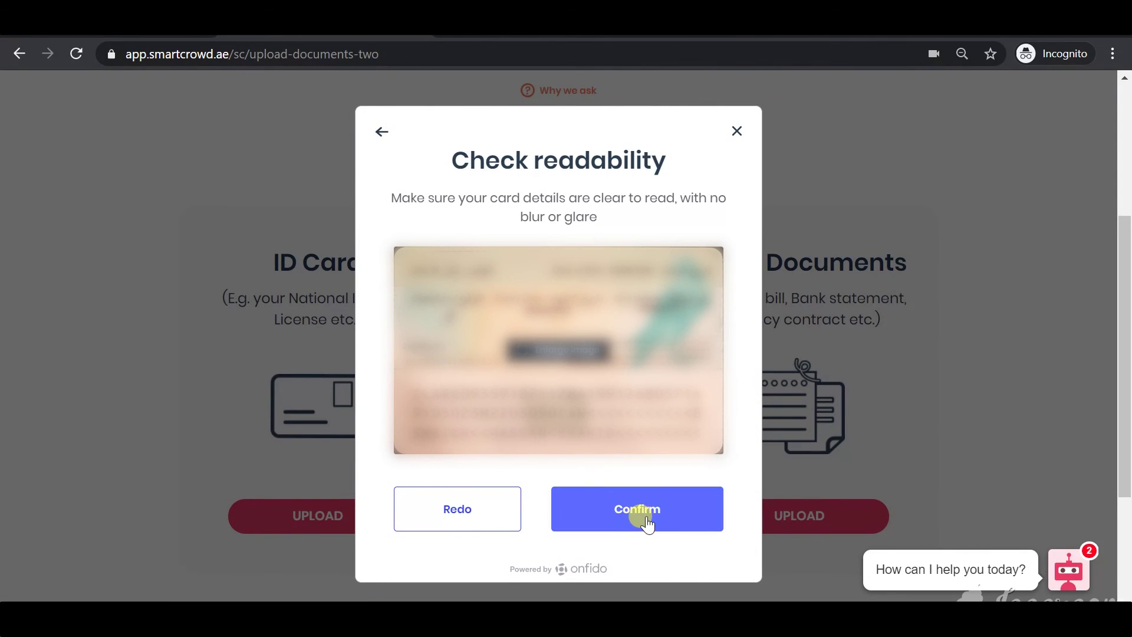
left_click(646, 519)
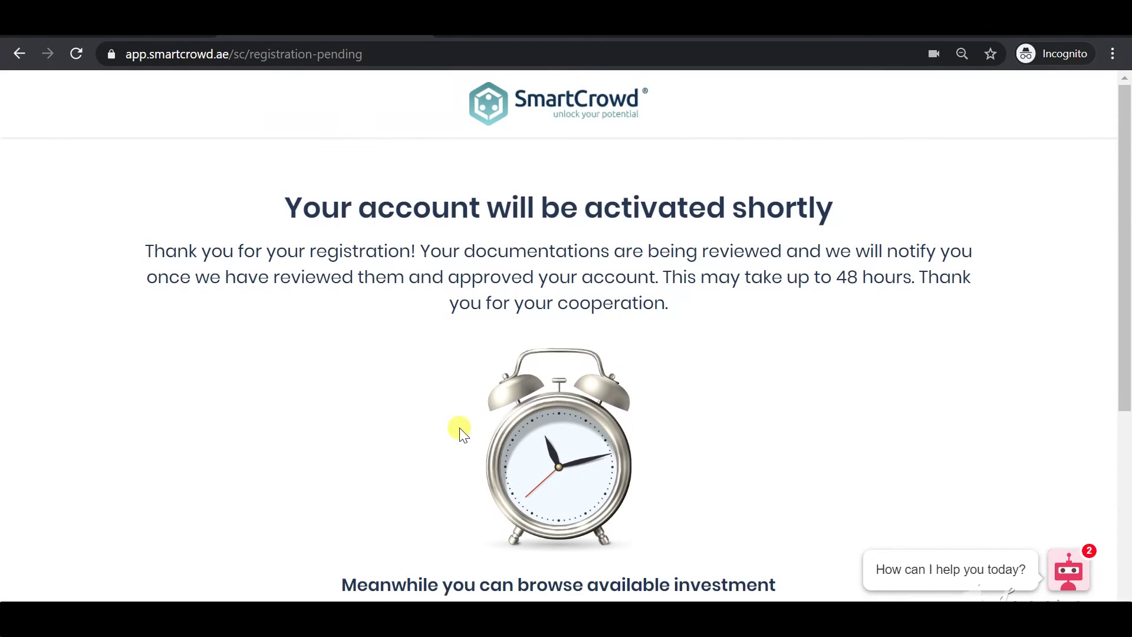
Scroll through the 'Your account will be activated shortly' message and its 48-hour review notice
scroll(366, 337, "down", 2)
scroll(363, 332, "down", 1)
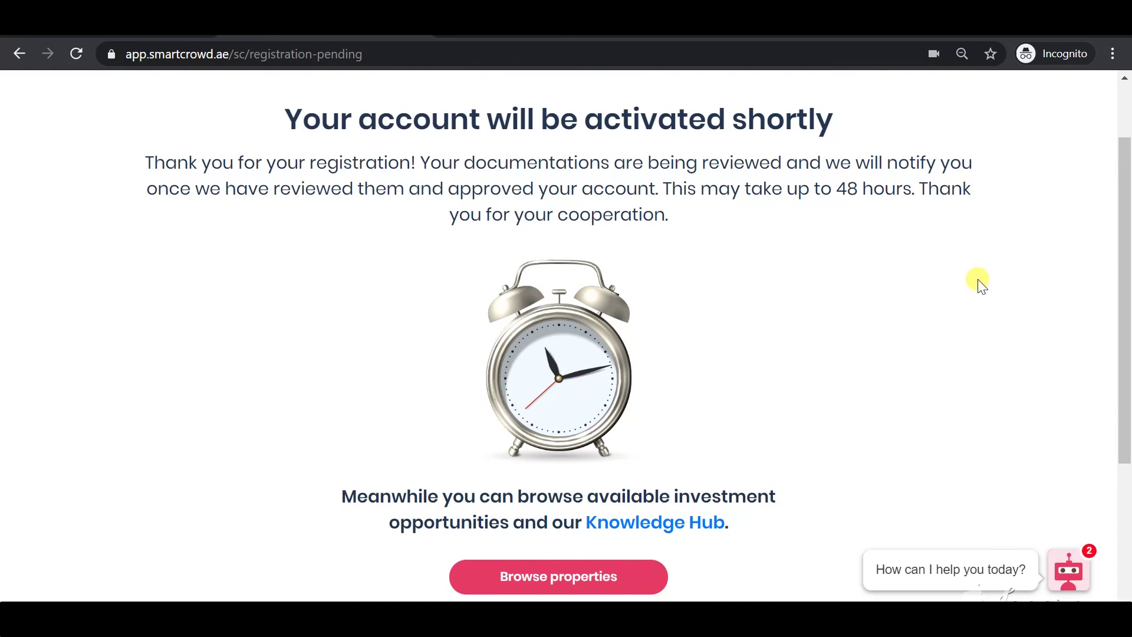
mouse_move(1127, 252)
left_mouse_down()
mouse_move(1126, 242)
mouse_move(1127, 254)
left_mouse_up()
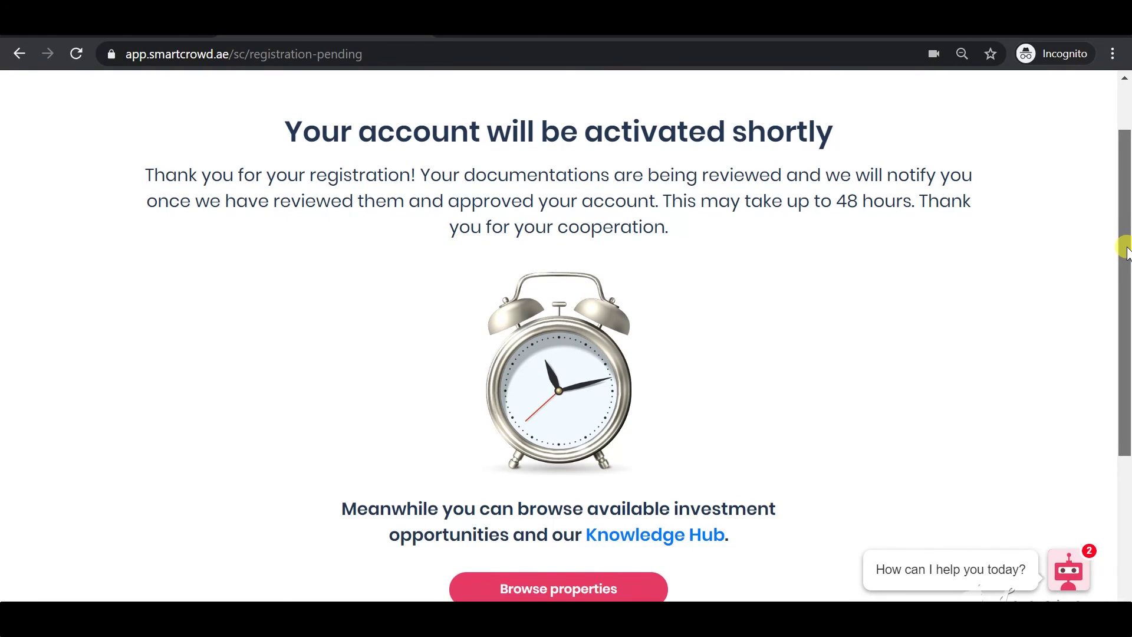
left_click_drag(1127, 253, 1126, 253)
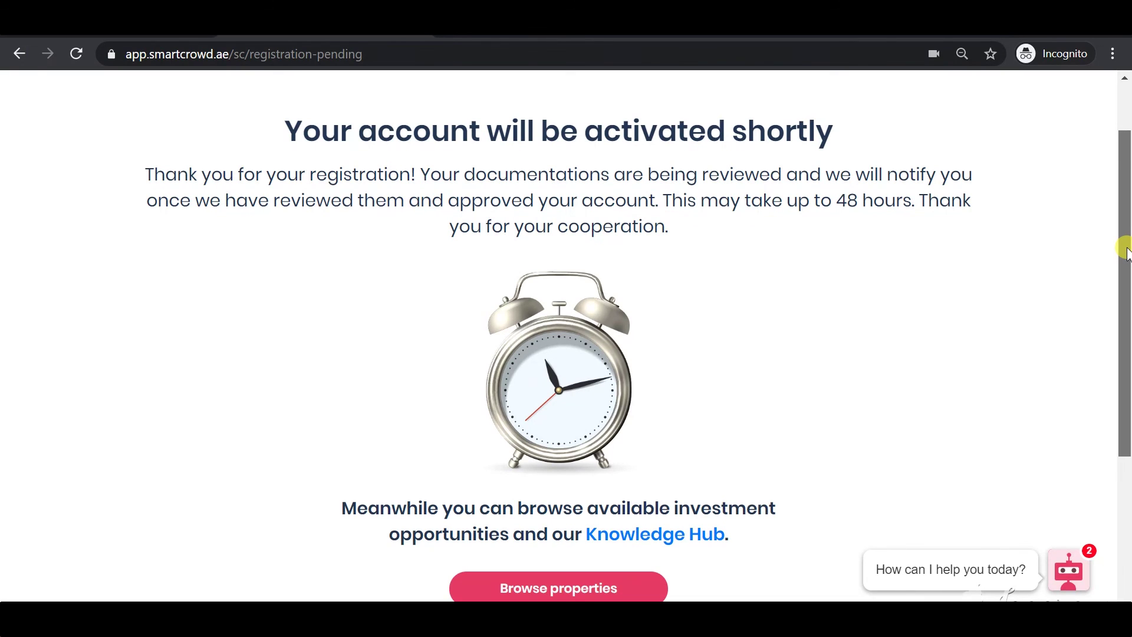
left_click_drag(1126, 253, 1126, 258)
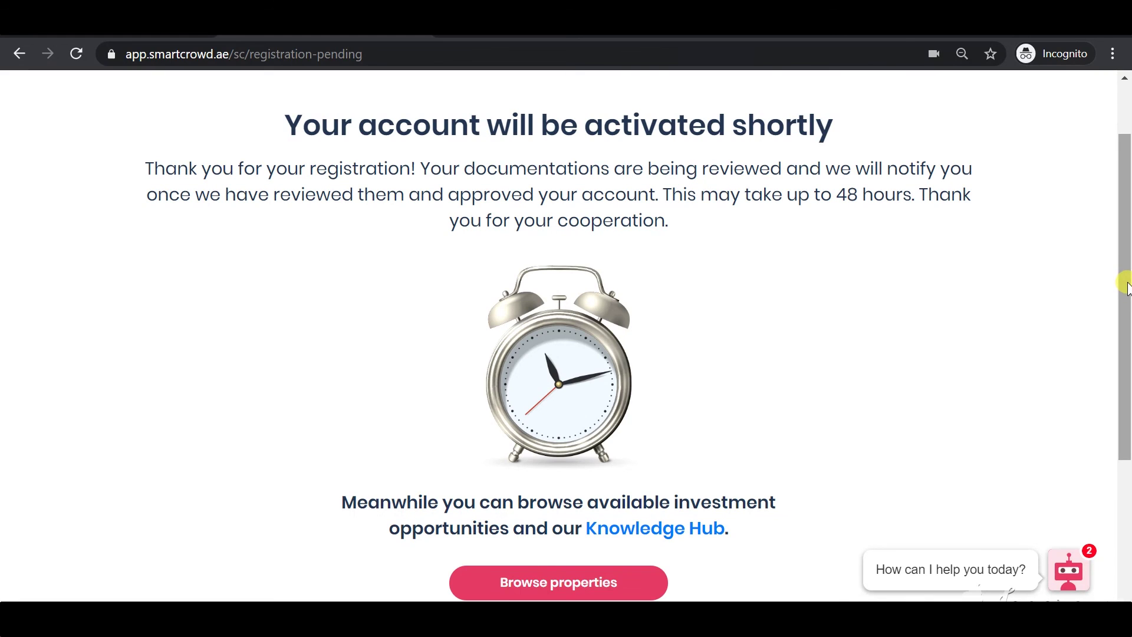
left_click_drag(1125, 283, 1079, 354)
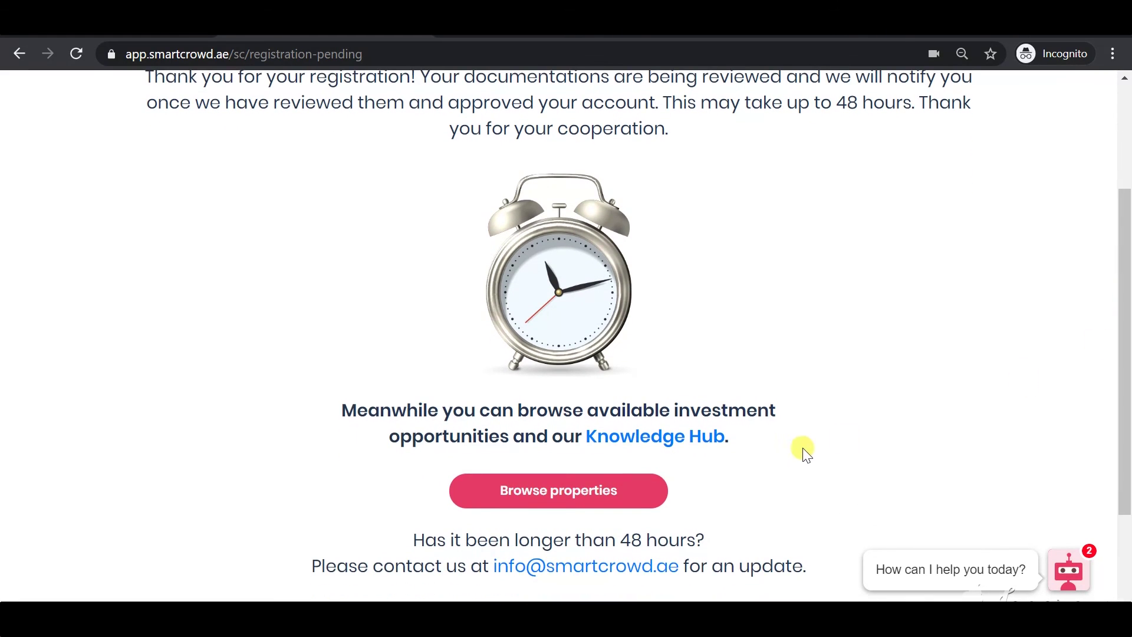
Open Browse properties and scroll through the Investment Properties cards back to the top
left_click(565, 497)
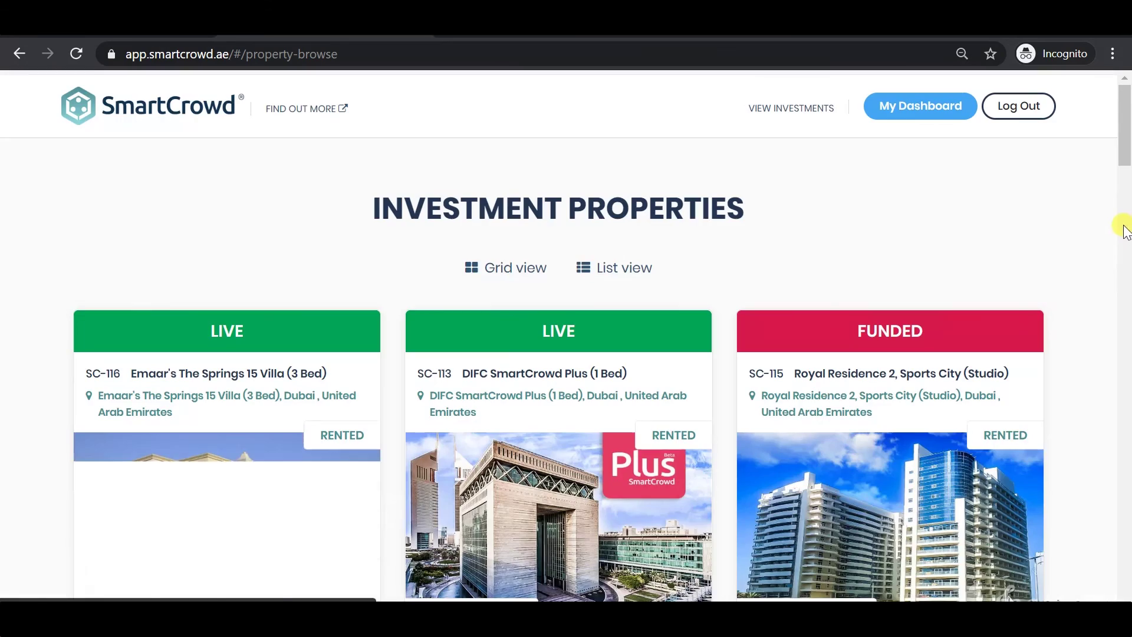
left_click(1125, 192)
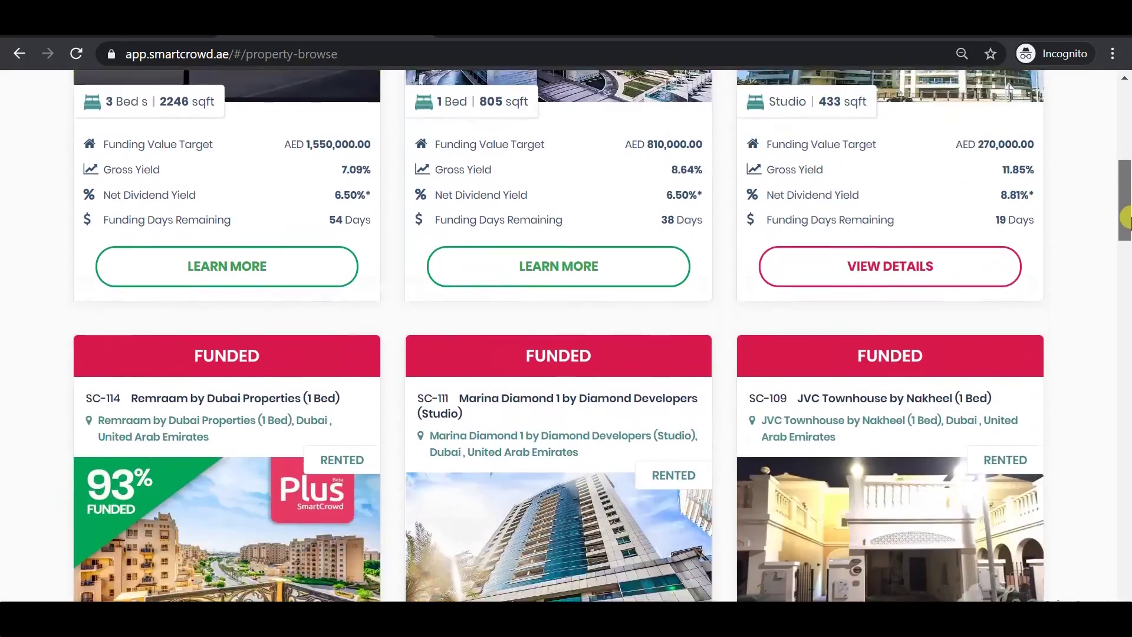
scroll(1125, 195, "up", 7)
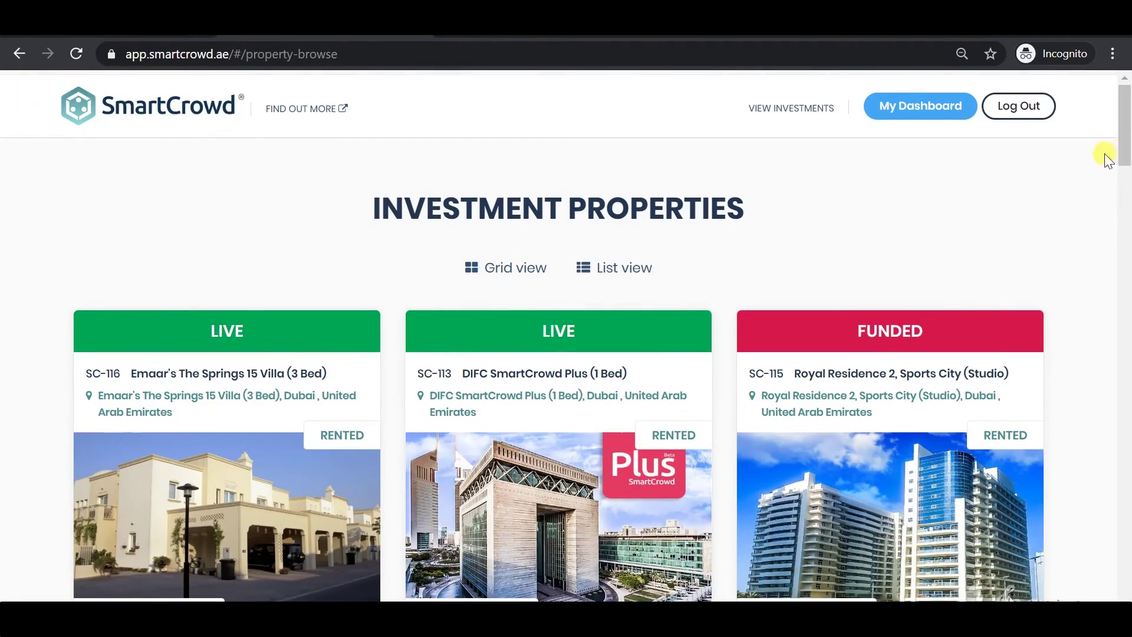